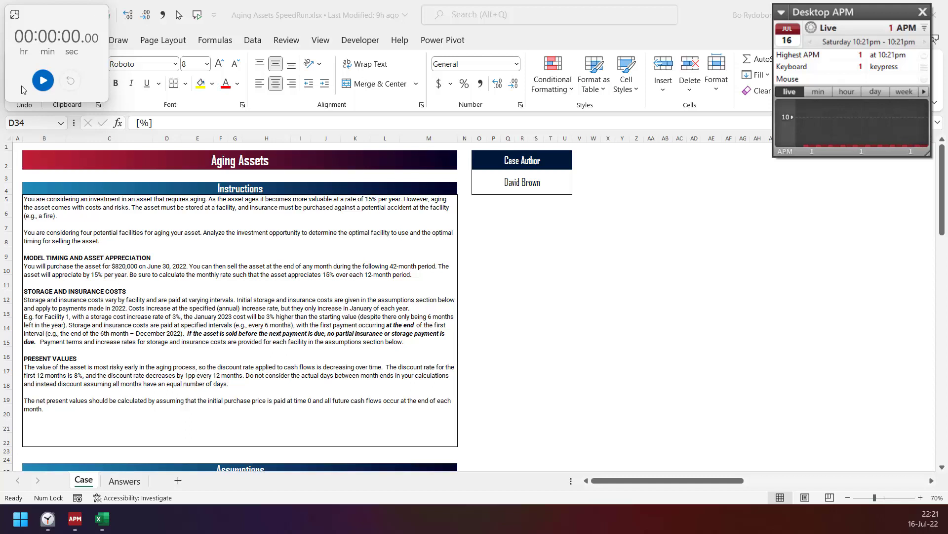
# - Enter the discount-band start months 1, 13, 25 and 37 in D34:D37
pyautogui.click(43, 81)
pyautogui.click(163, 103)
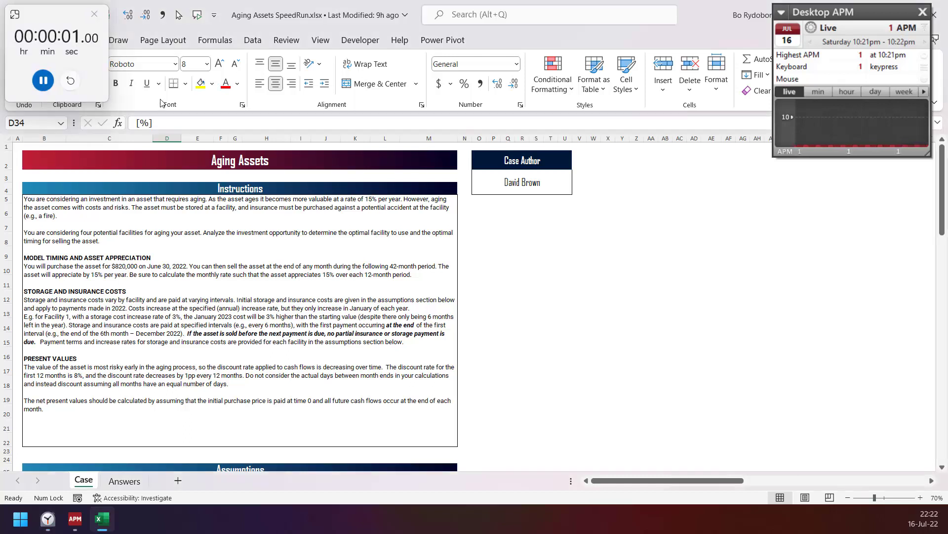
pyautogui.write('1')
pyautogui.press('Return')
pyautogui.write('1')
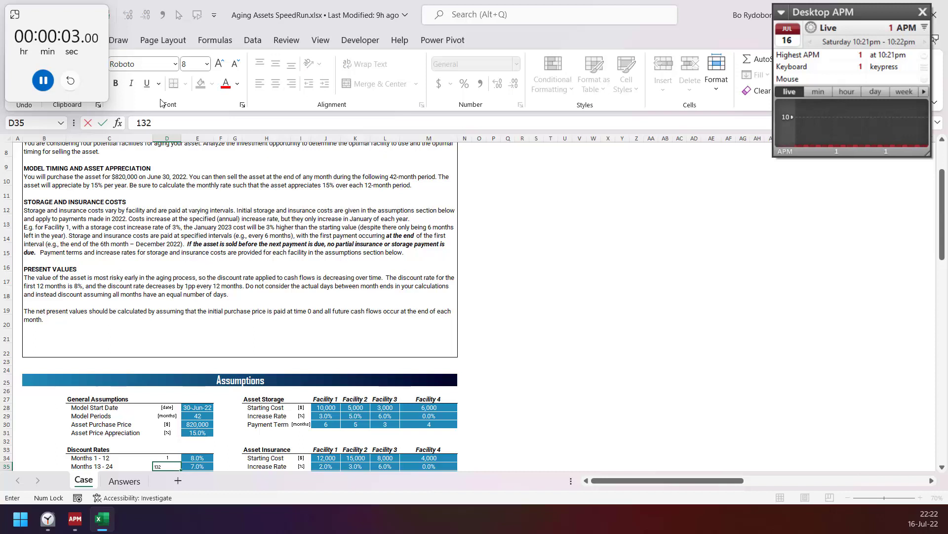
pyautogui.write('32')
pyautogui.press('BackSpace')
pyautogui.press('Return')
pyautogui.write('25')
pyautogui.press('Return')
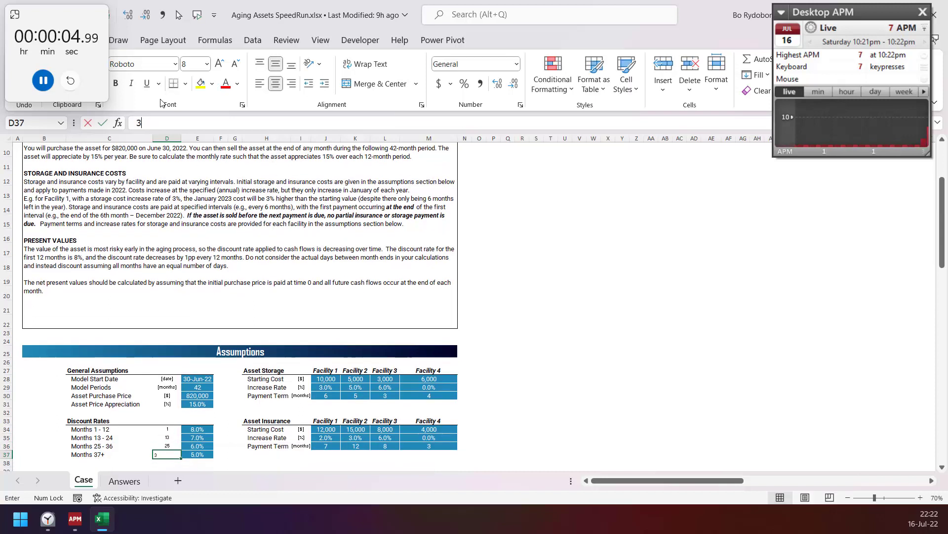
pyautogui.write('37')
pyautogui.hotkey('shift', 'Up')
pyautogui.hotkey('shift', 'Up')
pyautogui.hotkey('shift', 'Up')
pyautogui.hotkey('shift', 'Up')
pyautogui.hotkey('shift', 'Up')
pyautogui.hotkey('shift', 'Up')
pyautogui.hotkey('shift', 'Up')
pyautogui.hotkey('shift', 'Up')
pyautogui.hotkey('shift', 'Up')
# - Copy the assumptions block D28:E37 and paste it at S42
pyautogui.hotkey('shift', 'Right')
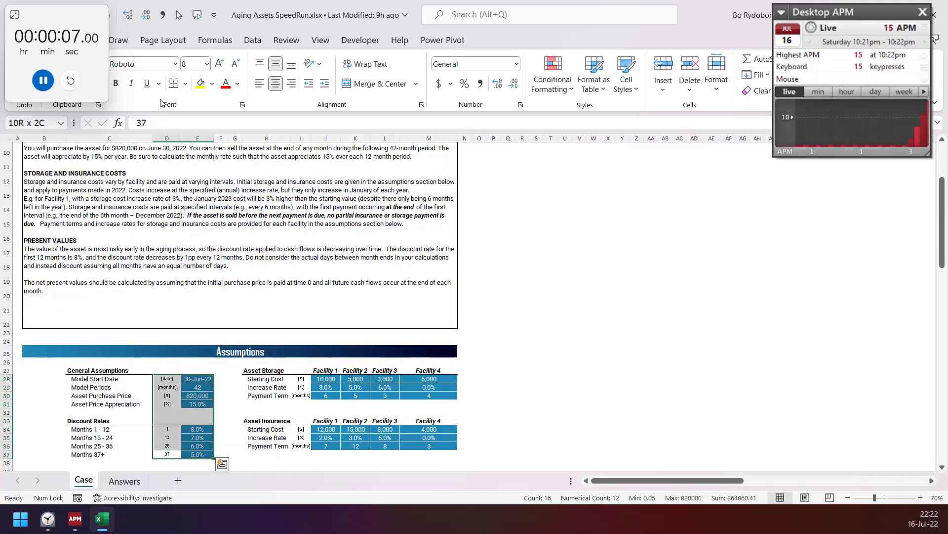
pyautogui.hotkey('ctrl', 'c')
pyautogui.press('Right')
pyautogui.press('Right')
pyautogui.press('Right')
pyautogui.press('Right')
pyautogui.press('Right')
pyautogui.press('Right')
pyautogui.press('Right')
pyautogui.press('Right')
pyautogui.press('Right')
pyautogui.press('Right')
pyautogui.press('Right')
pyautogui.press('Right')
pyautogui.press('Right')
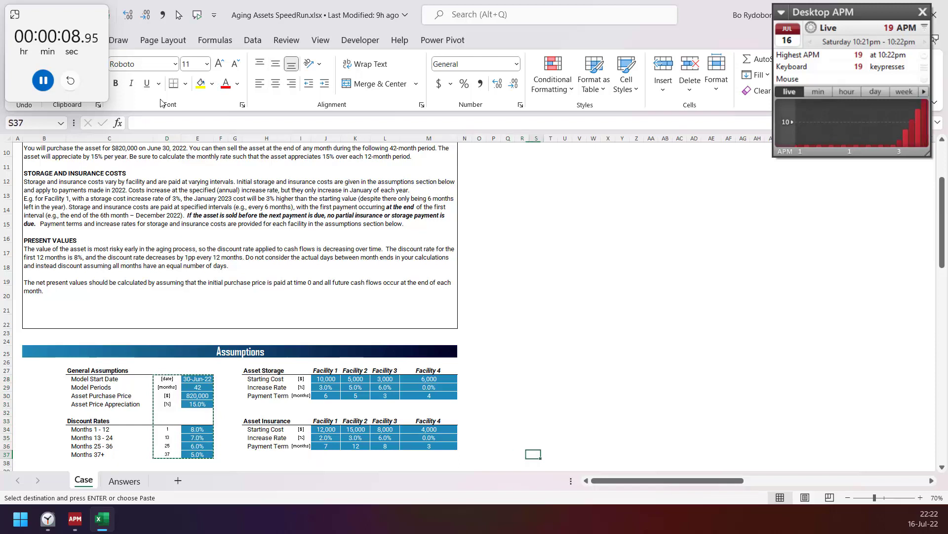
pyautogui.press('Down')
pyautogui.press('Down')
pyautogui.press('Down')
pyautogui.press('Down')
pyautogui.press('Right')
pyautogui.hotkey('ctrl', 'v')
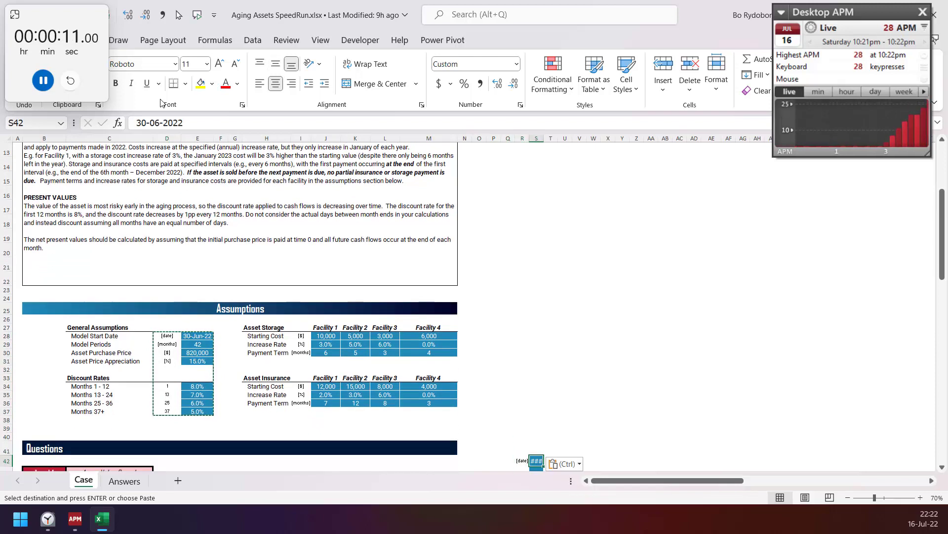
# - Spill month numbers in T43 with =SEQUENCE(,S43)
pyautogui.press('Right')
pyautogui.press('Down')
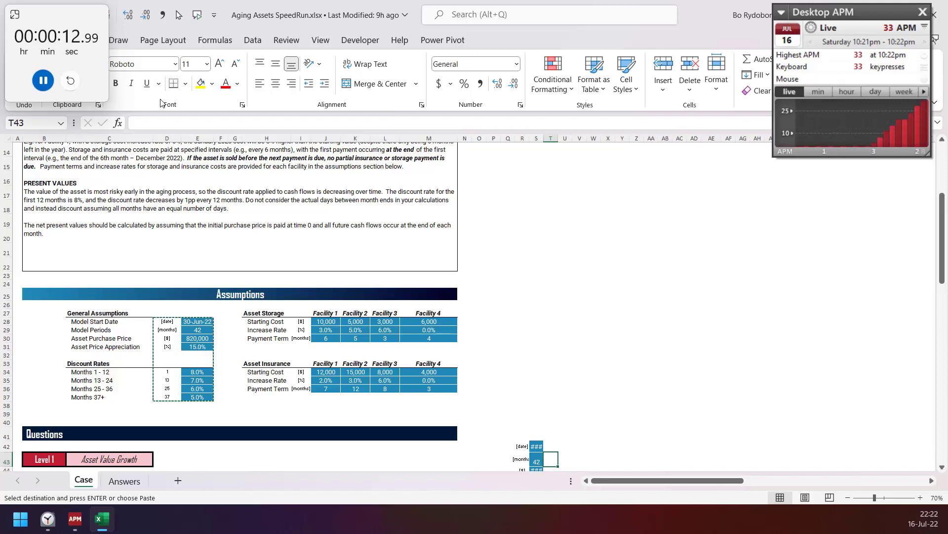
pyautogui.write('=seq')
pyautogui.press('Tab')
pyautogui.write('1,')
pyautogui.press('Left')
pyautogui.hotkey('shift', 'Return')
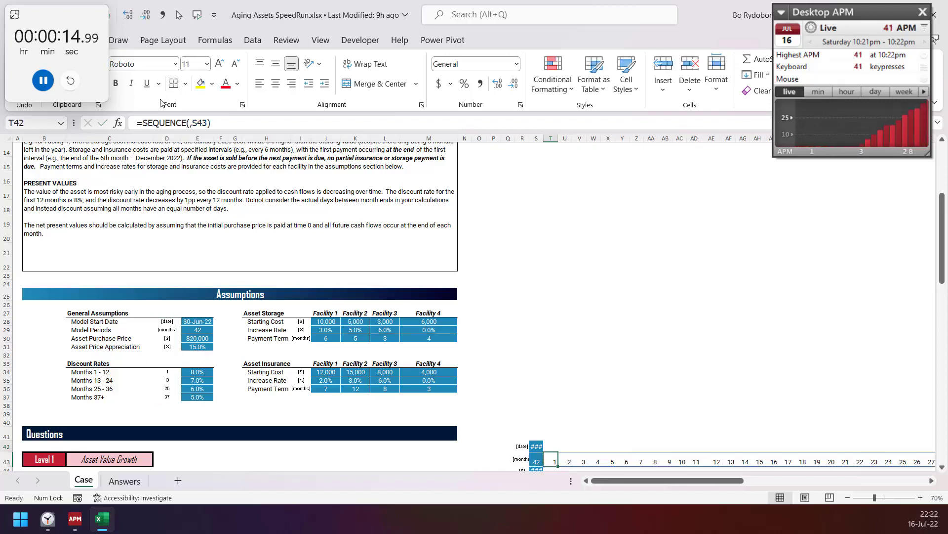
# - Spill month-end dates in T42 with =EOMONTH(S42,+T43#)
pyautogui.write('=eo')
pyautogui.press('Tab')
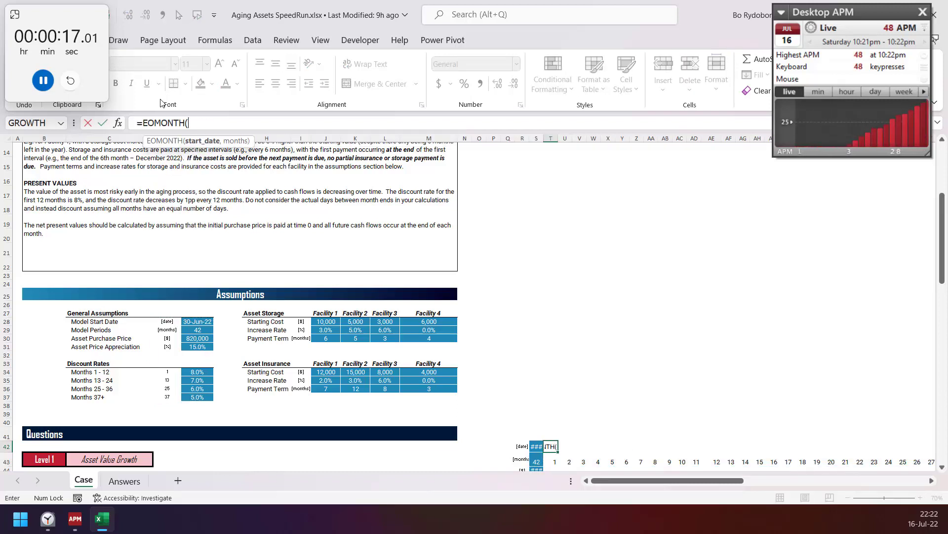
pyautogui.press('Left')
pyautogui.write(',')
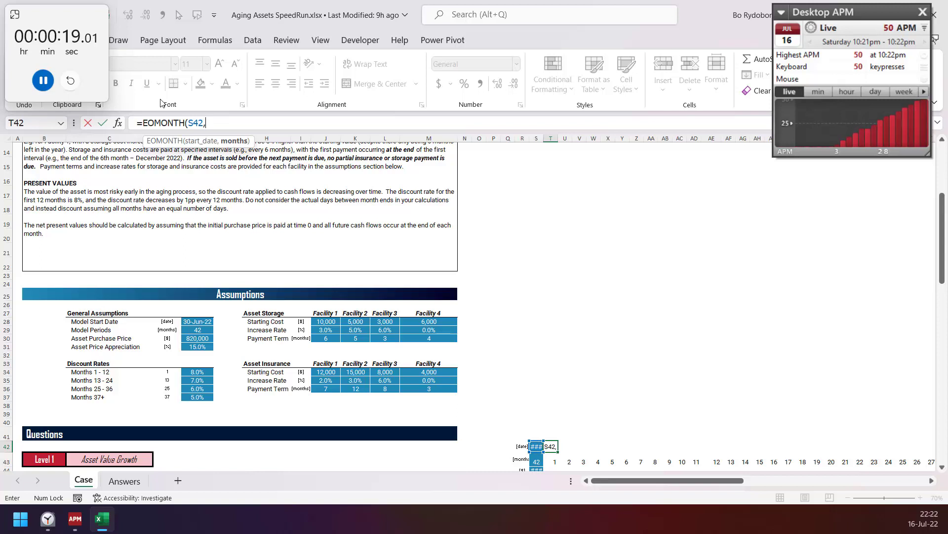
pyautogui.write('+')
pyautogui.press('Down')
pyautogui.write('#')
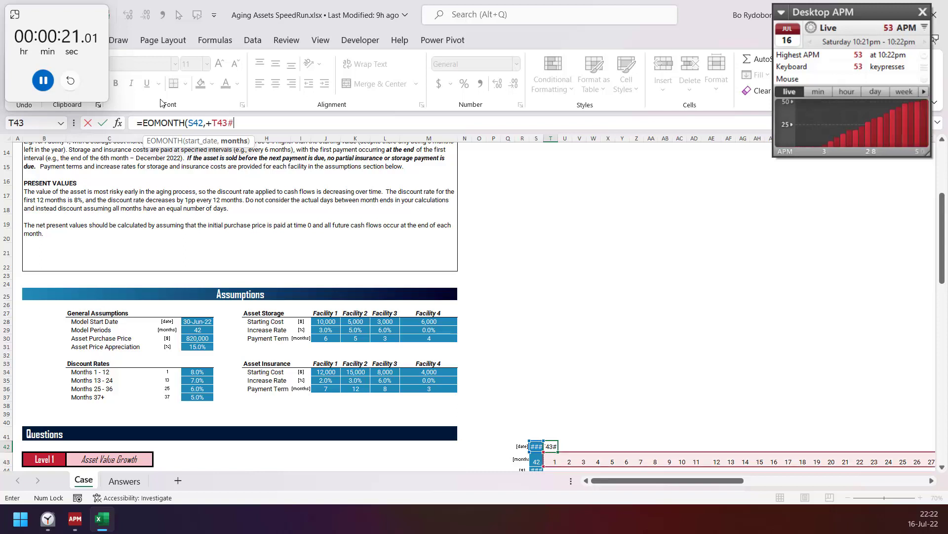
pyautogui.press('Return')
# - Type the year-offset formula =YEAR(T42#)-2022 into T41
pyautogui.press('Up')
pyautogui.press('Up')
pyautogui.write('=year')
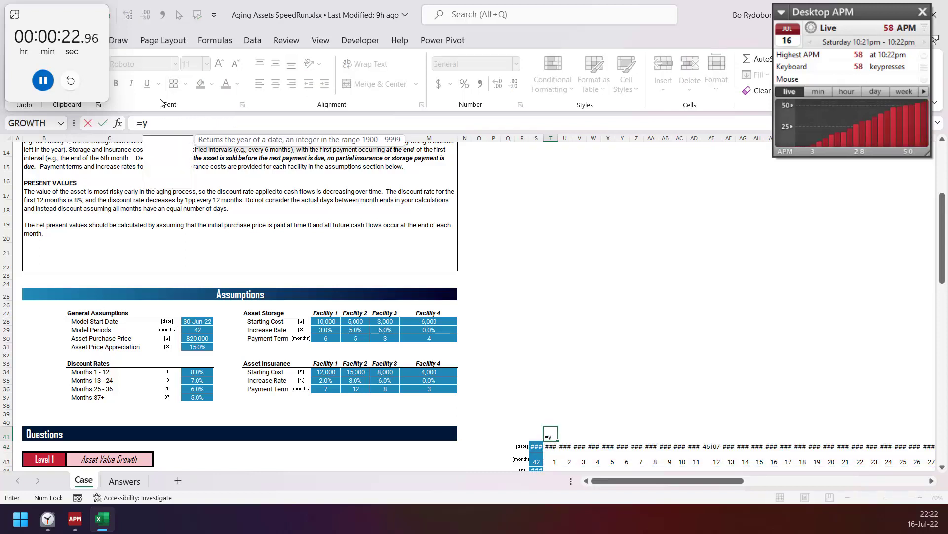
pyautogui.press('Tab')
pyautogui.press('Down')
pyautogui.write('#')
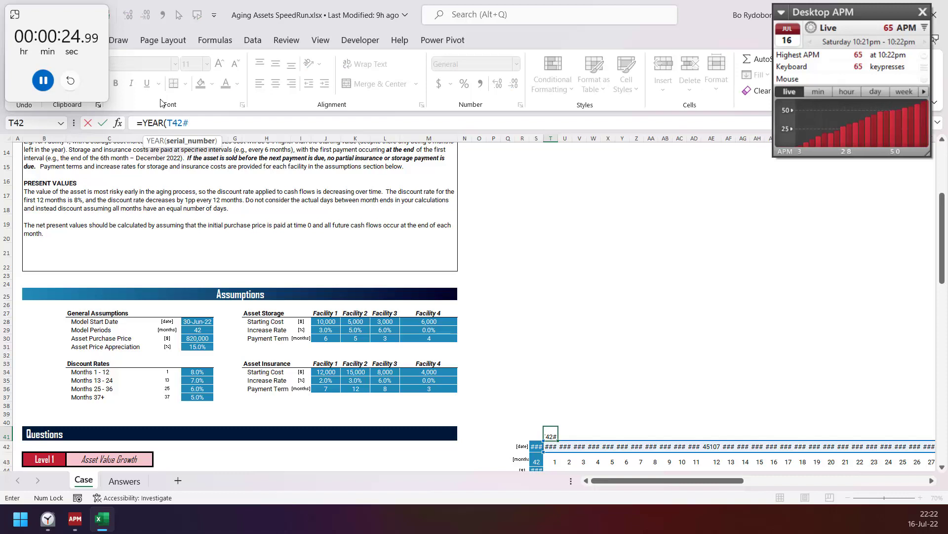
pyautogui.write(')-2')
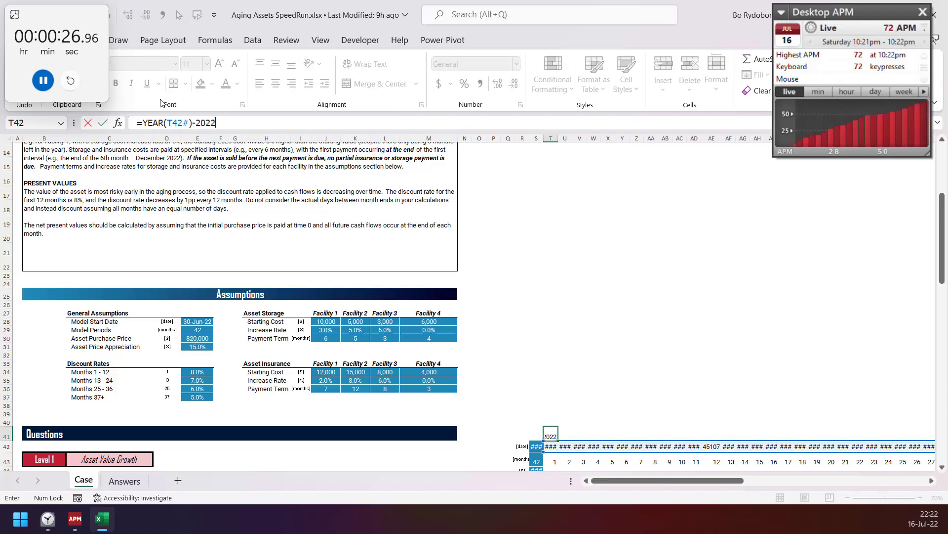
pyautogui.write('022')
# - Commit the year-offset row =YEAR(T42#)-2022 in T41 and check it spans 42 months
pyautogui.press('Return')
pyautogui.press('Down')
pyautogui.press('Down')
pyautogui.press('Up')
pyautogui.hotkey('ctrl', 'shift', 'Right')
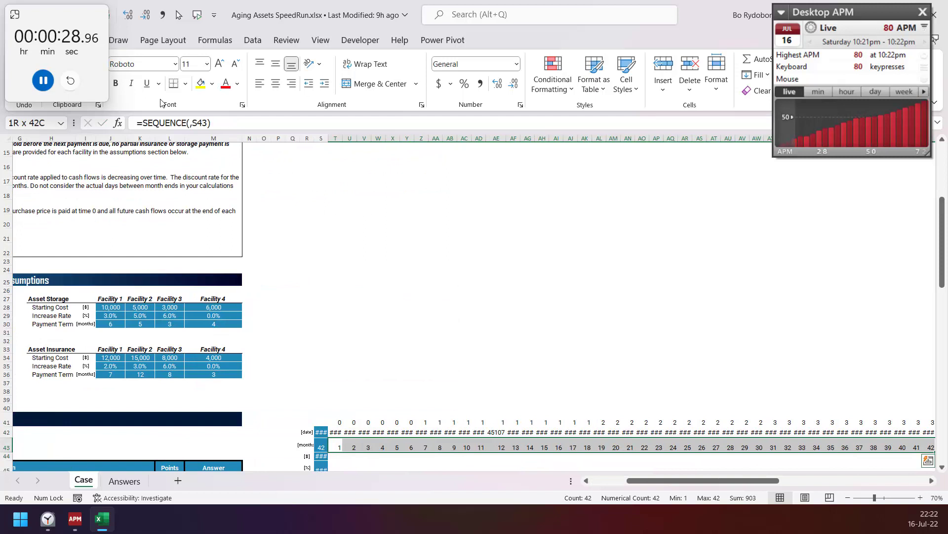
pyautogui.press('Right')
pyautogui.hotkey('ctrl', 'Down')
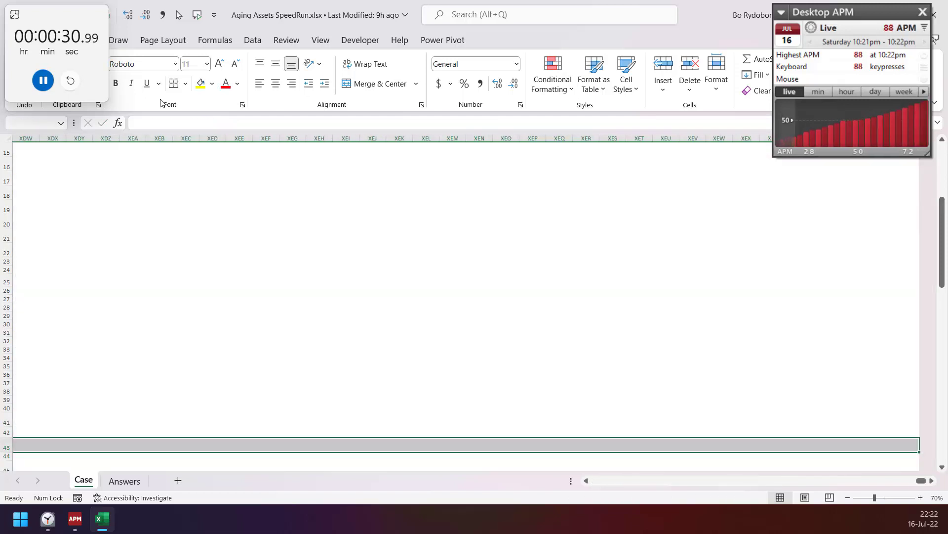
pyautogui.hotkey('ctrl', 'Up')
pyautogui.press('Down')
pyautogui.hotkey('ctrl', 'Left')
pyautogui.press('Down')
pyautogui.press('Down')
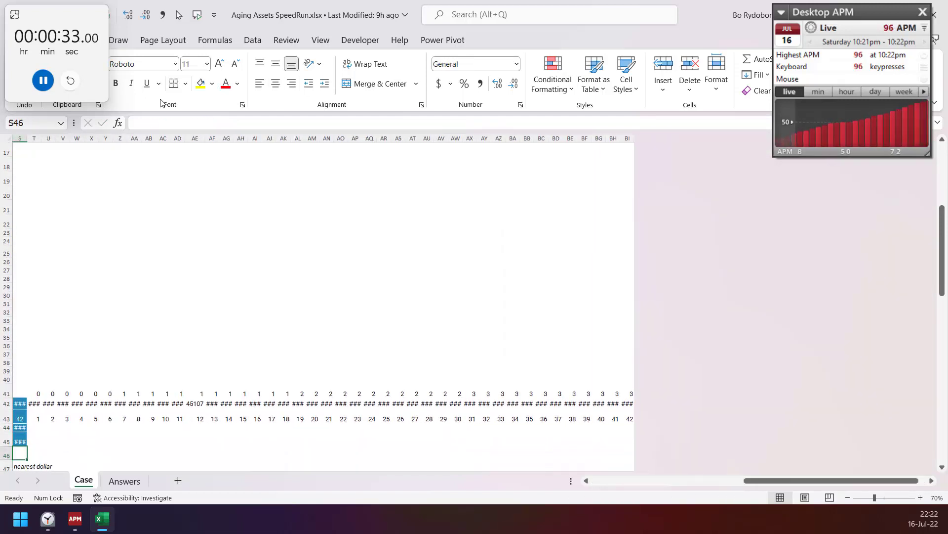
pyautogui.press('Right')
# - Enter the appreciating asset value =S44*(1+S45)^(T43#/12) in T44
pyautogui.press('Up')
pyautogui.press('Up')
pyautogui.write('=')
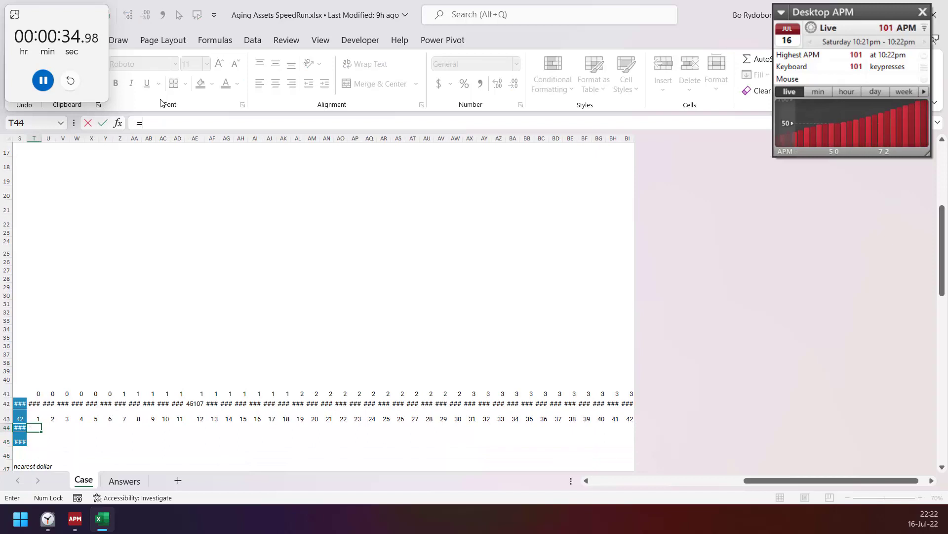
pyautogui.press('Left')
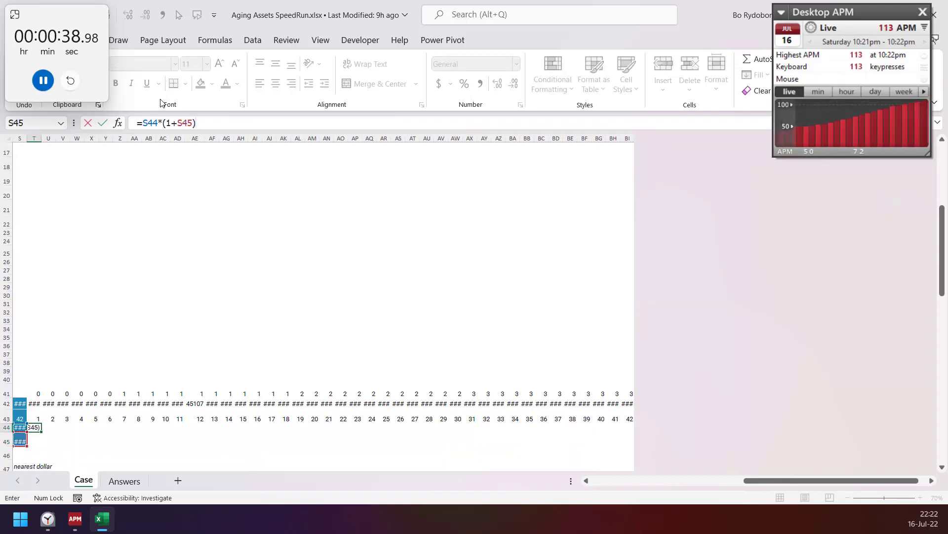
pyautogui.press('Up')
pyautogui.hotkey('ctrl', 'shift', 'Right')
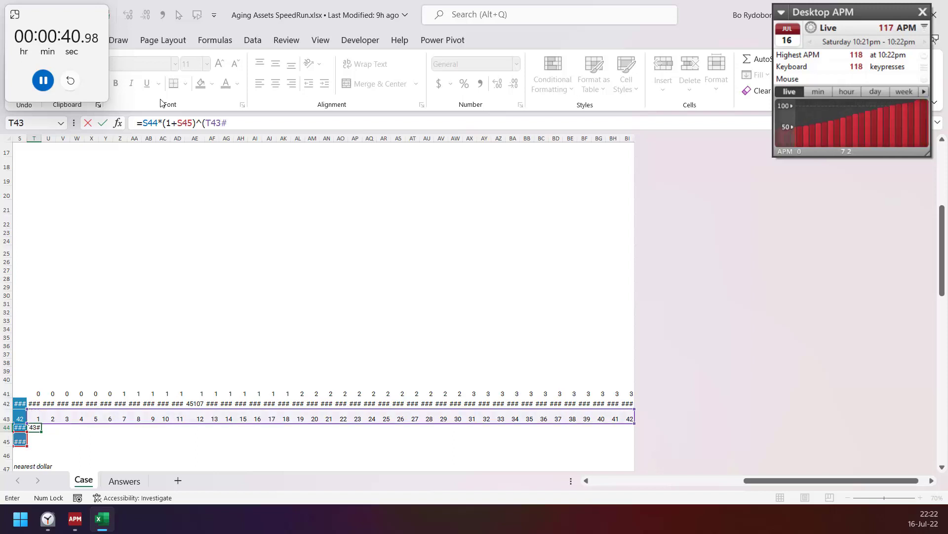
pyautogui.write('/12)')
pyautogui.hotkey('ctrl', 'Return')
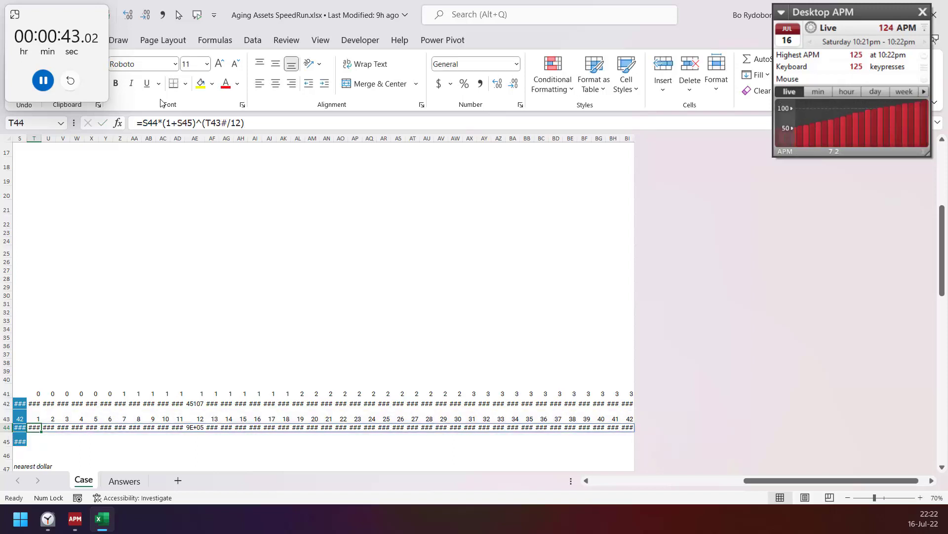
# - Seed the discount factor with 1 in S46 and start T46 as =S46*(1+LOOKUP(T43, …
pyautogui.press('Down')
pyautogui.press('Down')
pyautogui.write('1')
pyautogui.press('Tab')
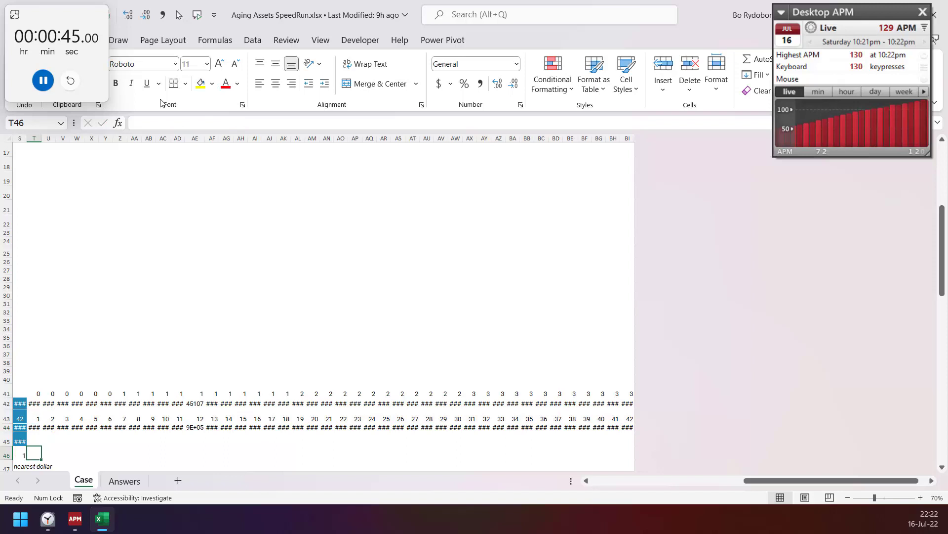
pyautogui.write('=')
pyautogui.press('Left')
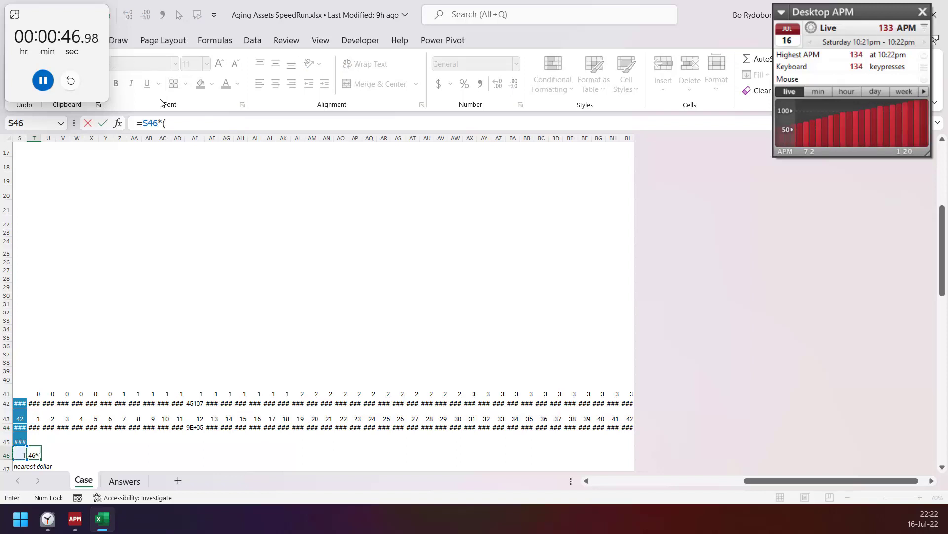
pyautogui.write('*(1+loo')
pyautogui.press('Tab')
pyautogui.press('Up')
pyautogui.press('Up')
pyautogui.press('Up')
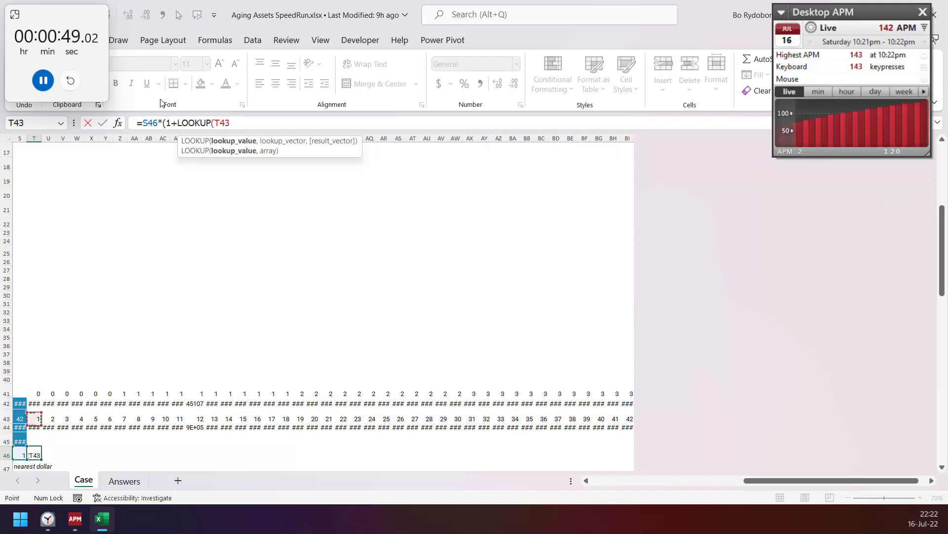
pyautogui.write(',')
# - Point the lookup at absolute bands $R$48:$S$51, finishing the ^(1/12) monthly factor
pyautogui.press('Down')
pyautogui.press('Down')
pyautogui.press('Left')
pyautogui.hotkey('shift', 'Left')
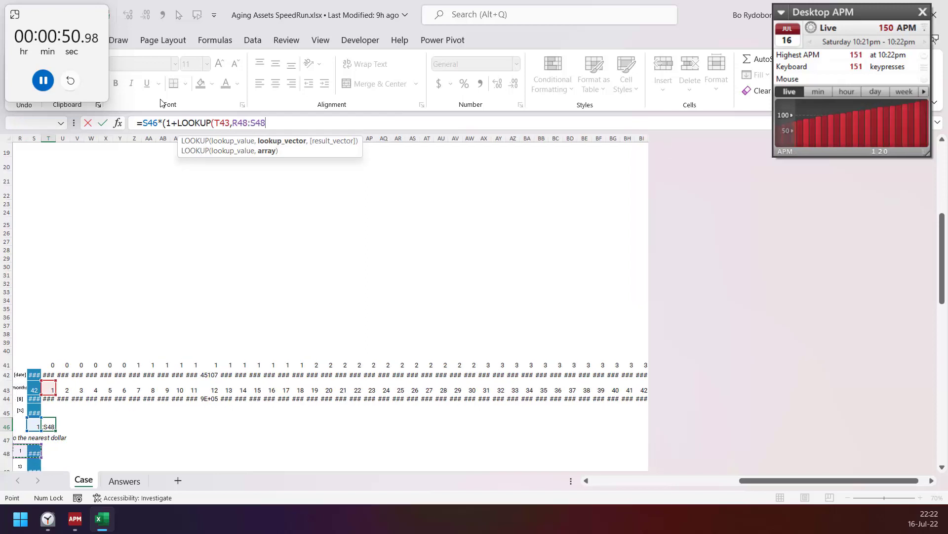
pyautogui.hotkey('ctrl', 'shift', 'Down')
pyautogui.press('F4')
pyautogui.write('))^(1/12')
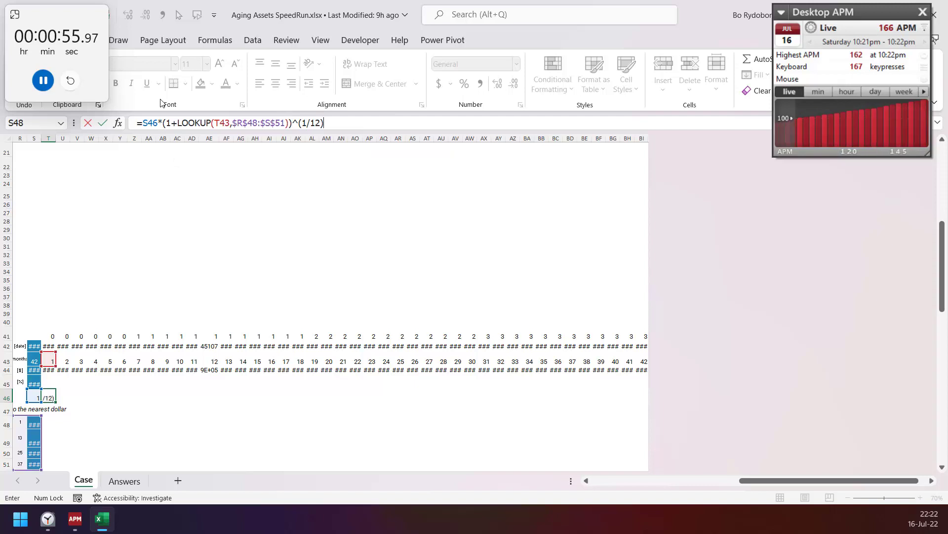
pyautogui.hotkey('ctrl', 'Return')
pyautogui.hotkey('ctrl', 'shift', 'Right')
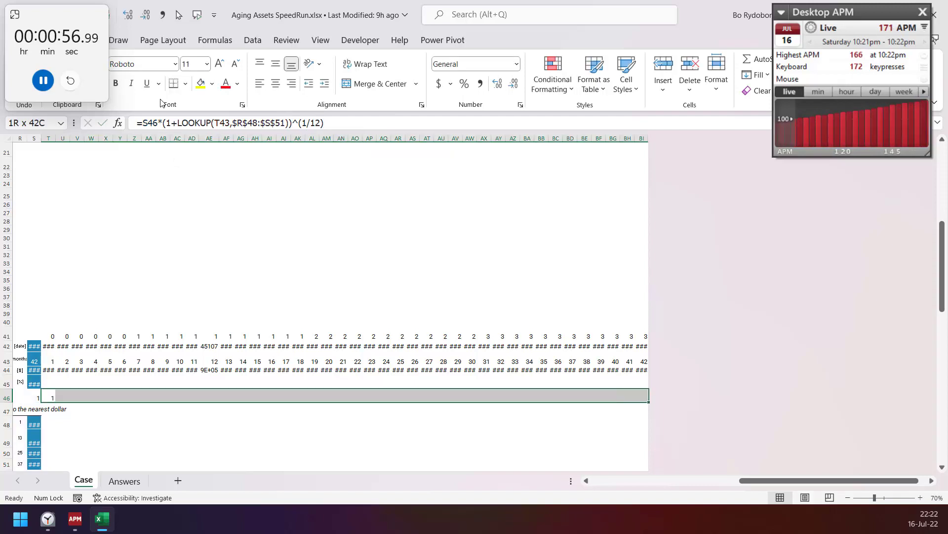
# - Fill the row 46 discount factor formula across all 42 months
pyautogui.hotkey('ctrl', 'r')
pyautogui.press('Left')
pyautogui.press('Up')
pyautogui.press('Up')
pyautogui.press('Home')
pyautogui.press('Right')
pyautogui.press('Right')
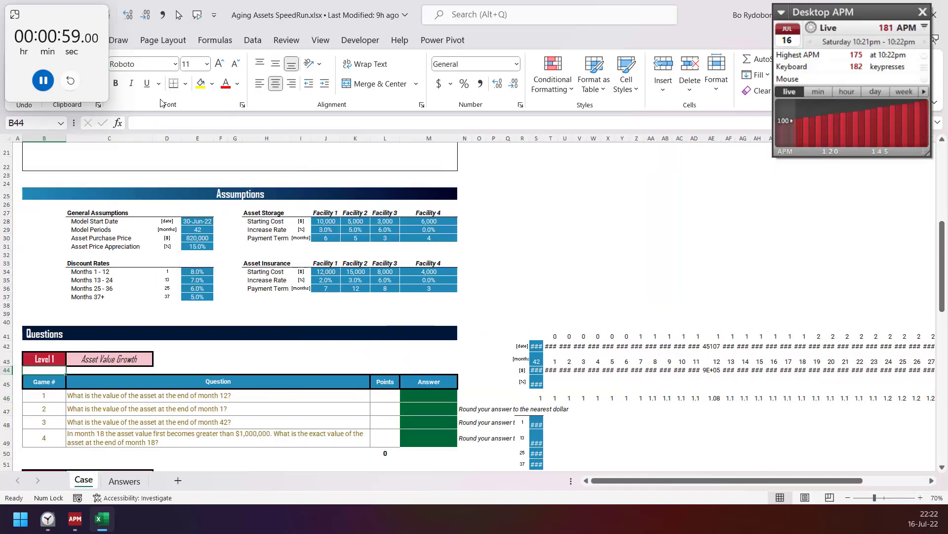
pyautogui.press('Down')
pyautogui.press('Down')
pyautogui.press('Right')
pyautogui.press('Right')
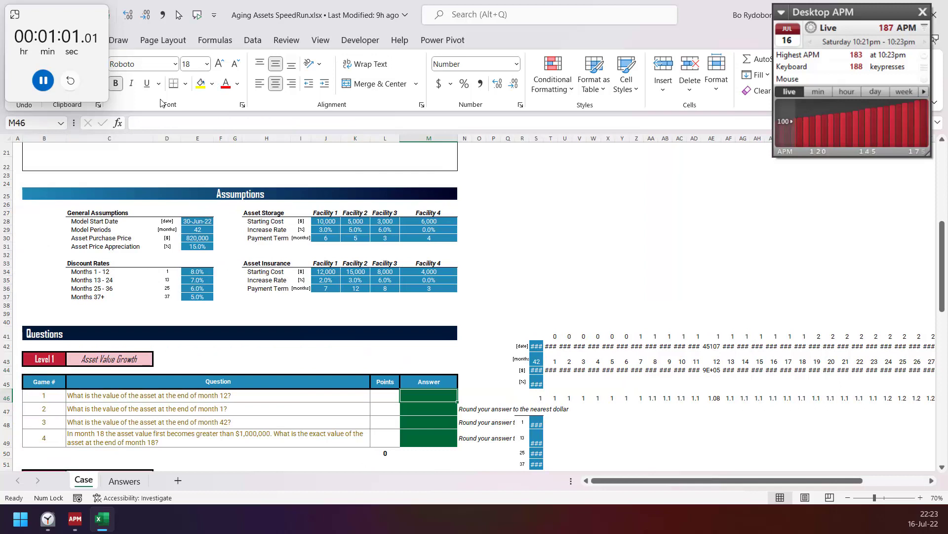
# - Enter =ROUND(INDEX($T$44#,12),) in M46 for 943,000 and fill it down to M49
pyautogui.write('=round')
pyautogui.press('Tab')
pyautogui.write('in')
pyautogui.press('Tab')
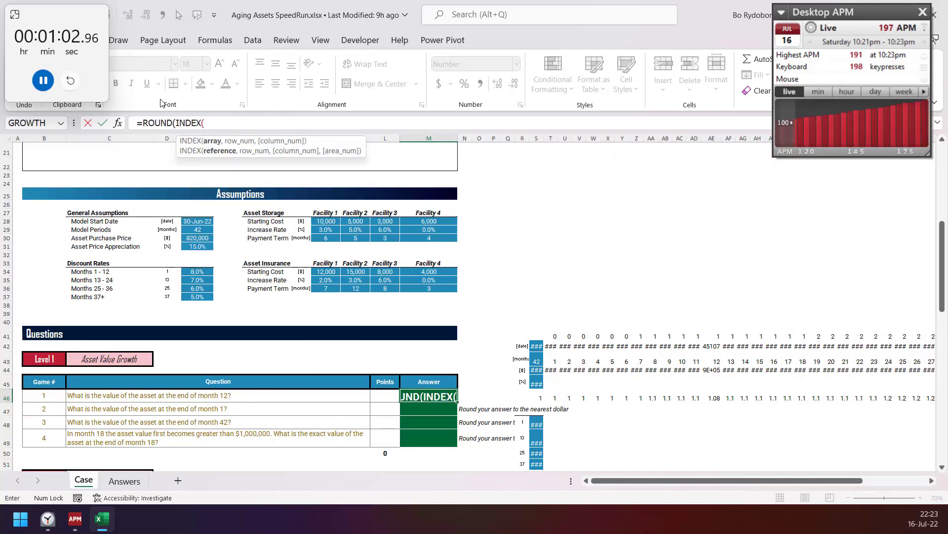
pyautogui.press('Right')
pyautogui.hotkey('ctrl', 'Right')
pyautogui.press('Up')
pyautogui.press('Up')
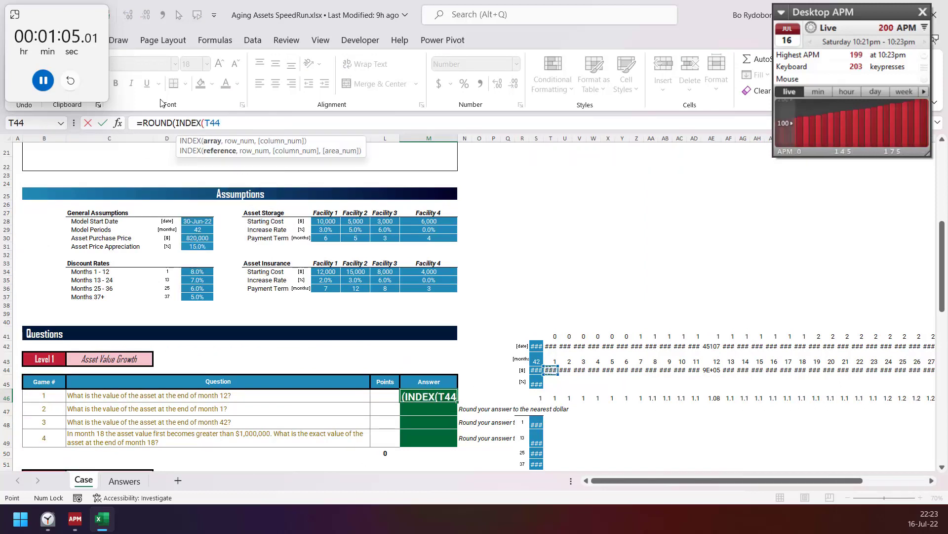
pyautogui.write('#,12')
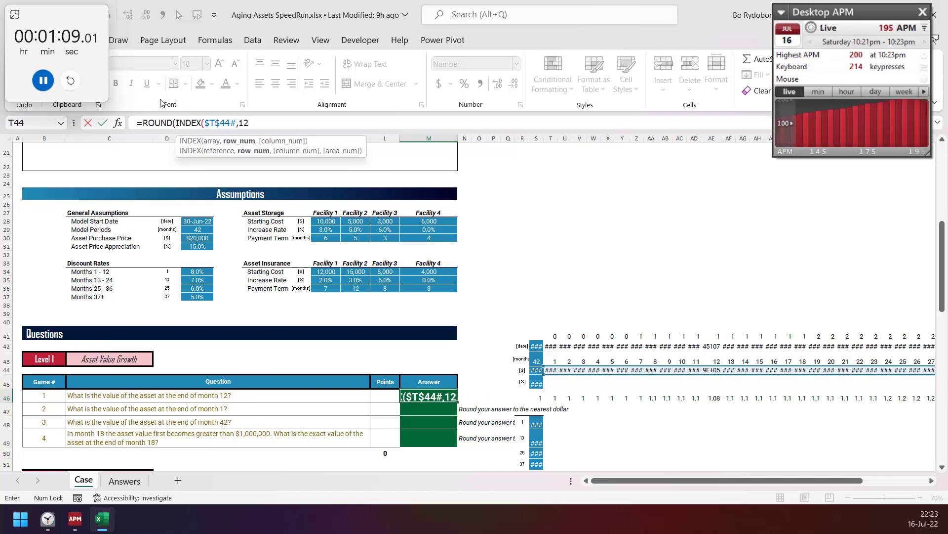
pyautogui.write('),)')
pyautogui.hotkey('ctrl', 'Return')
pyautogui.hotkey('shift', 'Down')
pyautogui.hotkey('shift', 'Down')
pyautogui.hotkey('shift', 'Down')
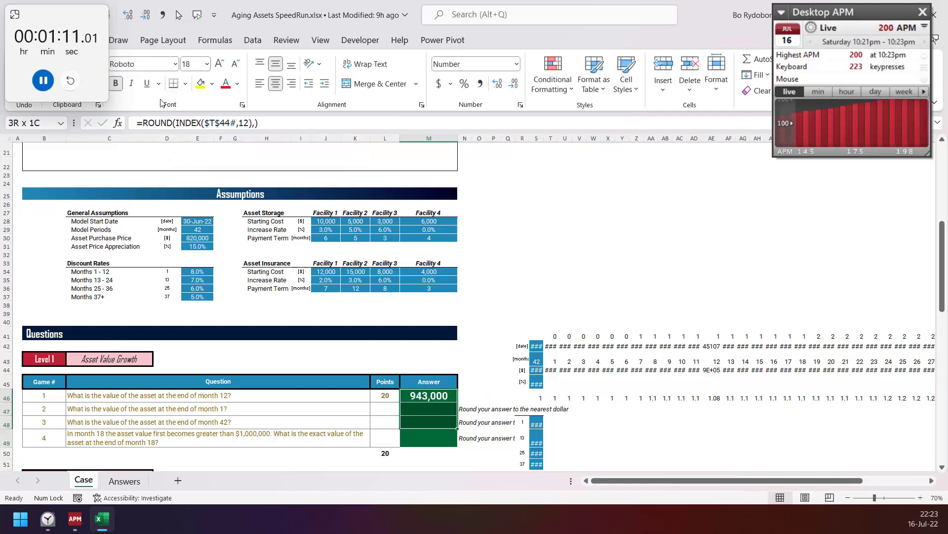
pyautogui.hotkey('ctrl', 'd')
# - Change the month index to 1 and 42 for questions 2 and 3 (829,606; 1,337,385)
pyautogui.press('Down')
pyautogui.press('F2')
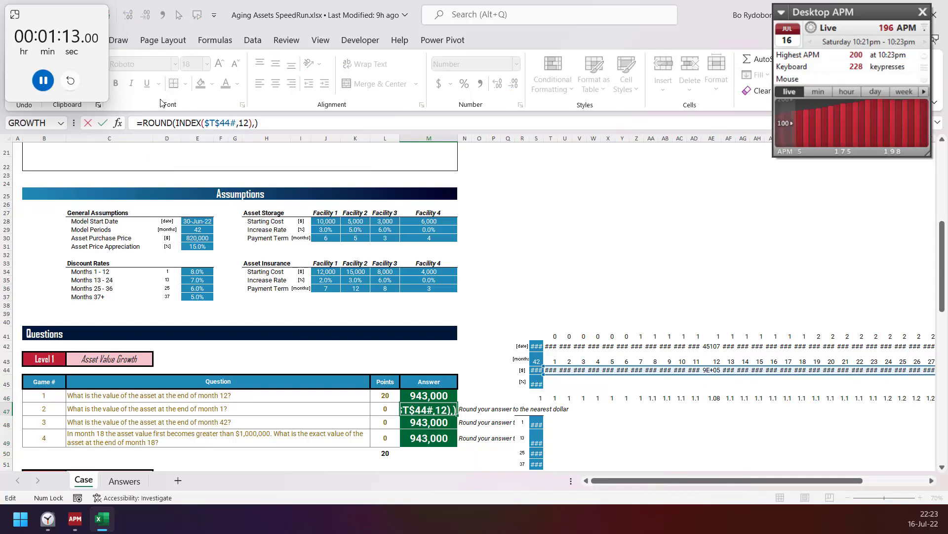
pyautogui.press('Left')
pyautogui.press('Left')
pyautogui.press('Left')
pyautogui.press('BackSpace')
pyautogui.press('Return')
pyautogui.press('F2')
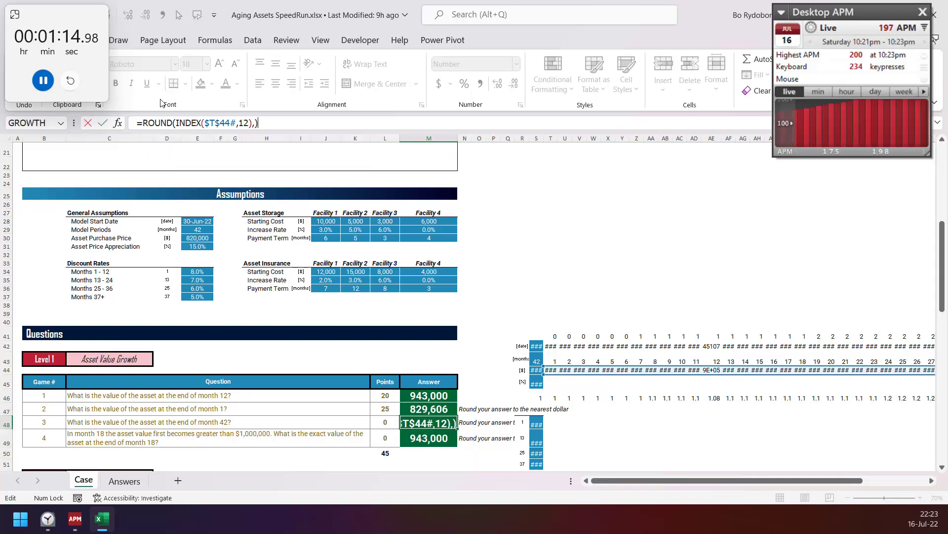
pyautogui.press('Left')
pyautogui.press('Left')
pyautogui.press('Left')
pyautogui.press('Left')
pyautogui.press('BackSpace')
pyautogui.write('4')
pyautogui.press('Return')
# - Change question 4's month index to 18, giving 1,011,255
pyautogui.press('F2')
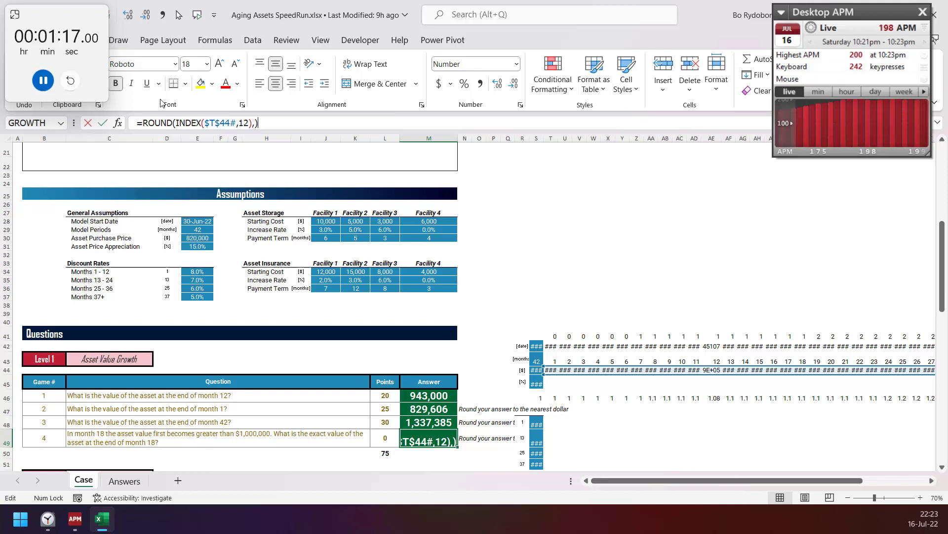
pyautogui.press('Left')
pyautogui.press('Left')
pyautogui.press('Left')
pyautogui.press('BackSpace')
pyautogui.write('8')
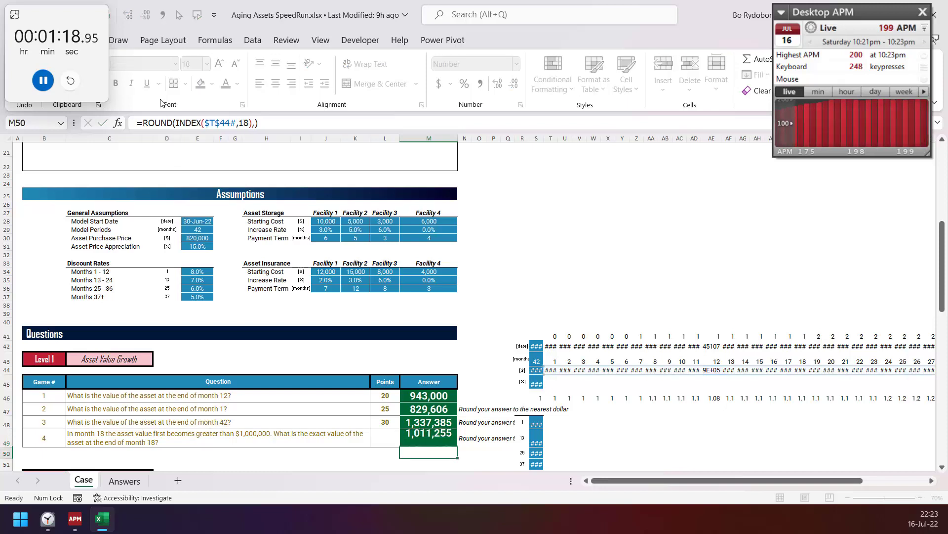
pyautogui.press('Return')
pyautogui.press('Down')
pyautogui.press('Right')
pyautogui.press('Right')
pyautogui.press('Down')
pyautogui.press('Down')
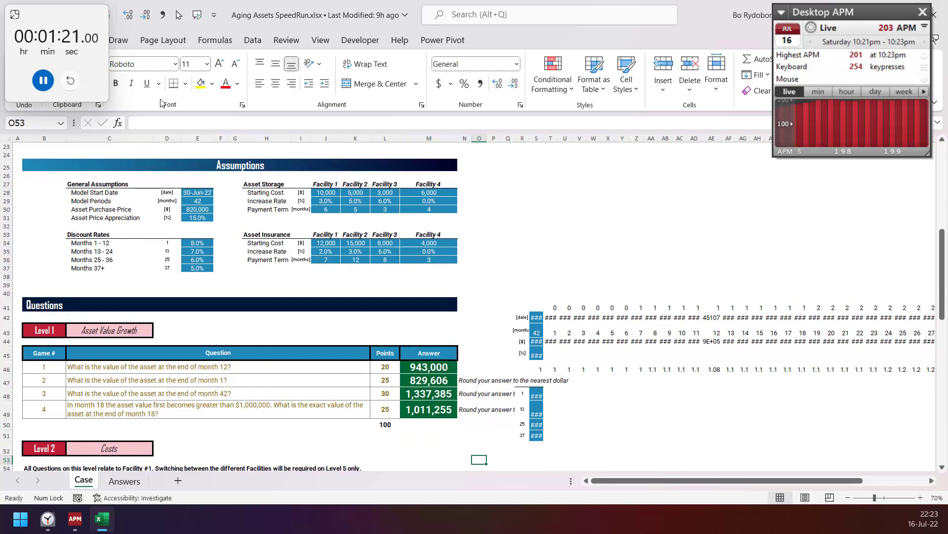
# - Transpose the storage assumptions table with a TRANSPOSE formula
pyautogui.write('=trta')
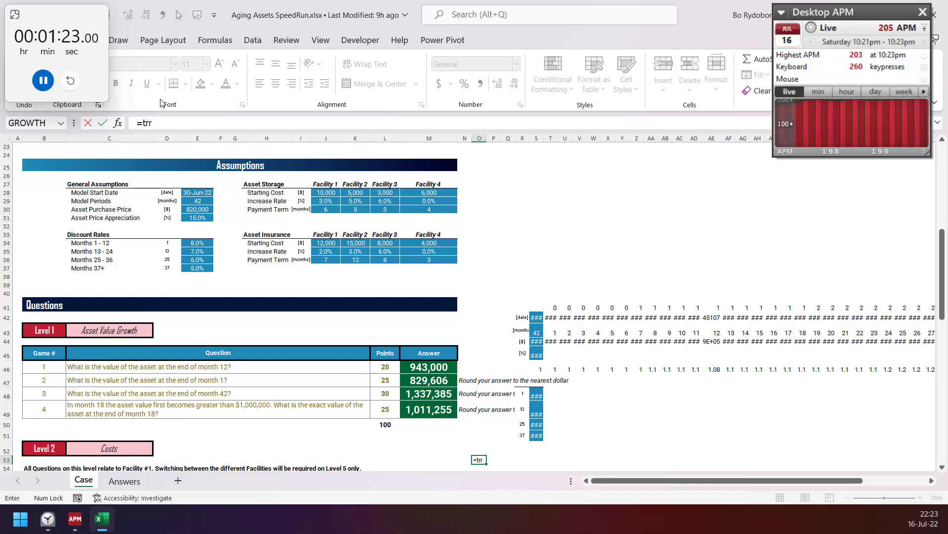
pyautogui.press('Tab')
pyautogui.press('Up')
pyautogui.press('Up')
pyautogui.press('Up')
pyautogui.press('Up')
pyautogui.press('Up')
pyautogui.press('Up')
pyautogui.press('Up')
pyautogui.press('Up')
pyautogui.press('Up')
pyautogui.press('Up')
pyautogui.press('Up')
pyautogui.press('Up')
pyautogui.press('Up')
pyautogui.press('Up')
pyautogui.press('Up')
pyautogui.press('Up')
pyautogui.press('Up')
pyautogui.press('Up')
pyautogui.press('Up')
pyautogui.press('Up')
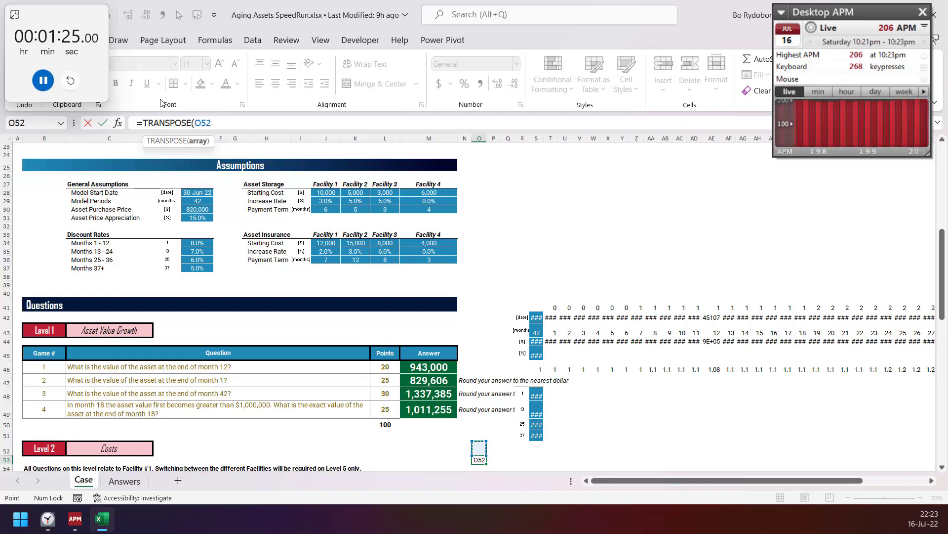
pyautogui.press('Left')
pyautogui.press('Left')
pyautogui.hotkey('shift', 'Left')
pyautogui.hotkey('shift', 'Left')
pyautogui.hotkey('shift', 'Left')
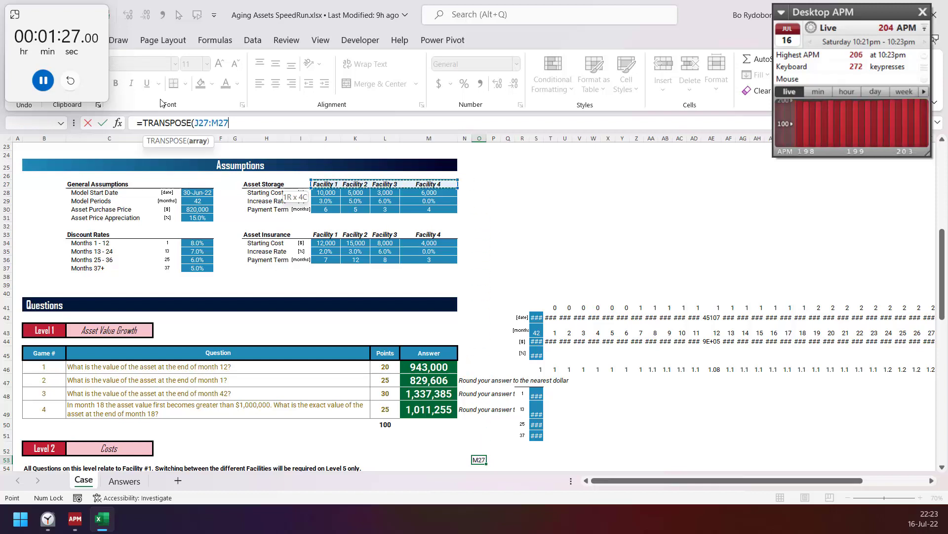
pyautogui.hotkey('shift', 'Down')
pyautogui.hotkey('shift', 'Down')
pyautogui.hotkey('shift', 'Down')
pyautogui.press('Return')
pyautogui.press('Right')
pyautogui.press('Right')
pyautogui.press('Right')
pyautogui.press('Right')
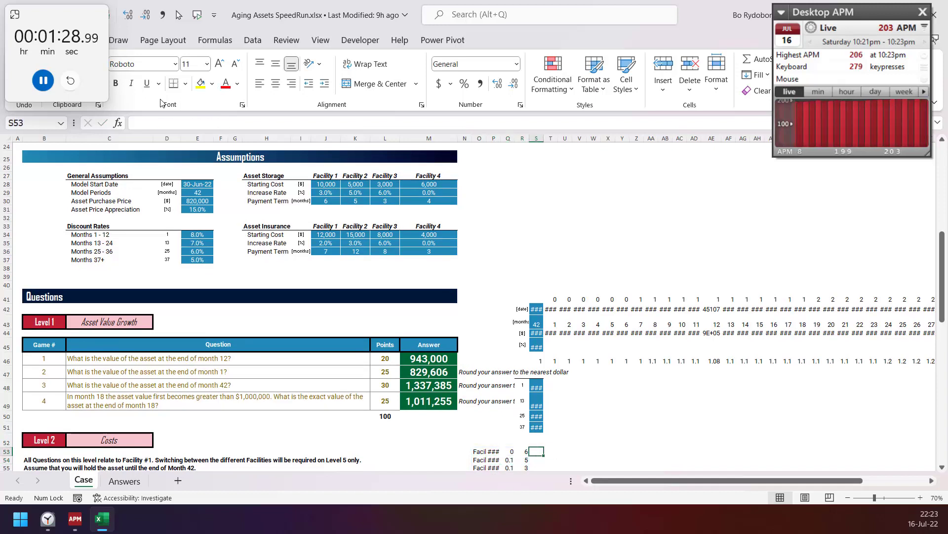
# - Build the monthly storage cost formula: starting cost × (1+increase)^year, charged when MOD(month, term)=0
pyautogui.write('=')
pyautogui.press('Left')
pyautogui.hotkey('shift', 'Down')
pyautogui.hotkey('shift', 'Down')
pyautogui.hotkey('shift', 'Down')
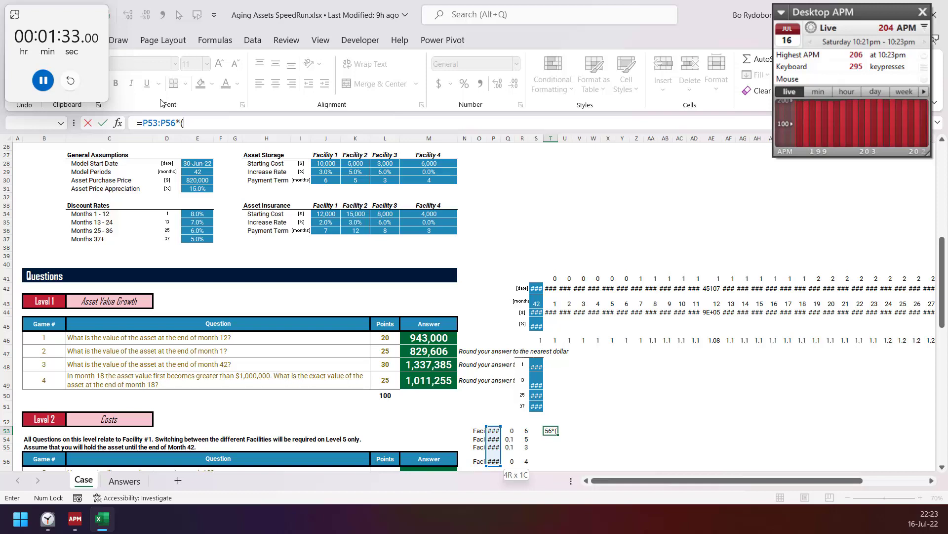
pyautogui.write('*(1+')
pyautogui.press('Left')
pyautogui.press('Left')
pyautogui.press('Left')
pyautogui.hotkey('shift', 'Down')
pyautogui.hotkey('shift', 'Down')
pyautogui.hotkey('shift', 'Down')
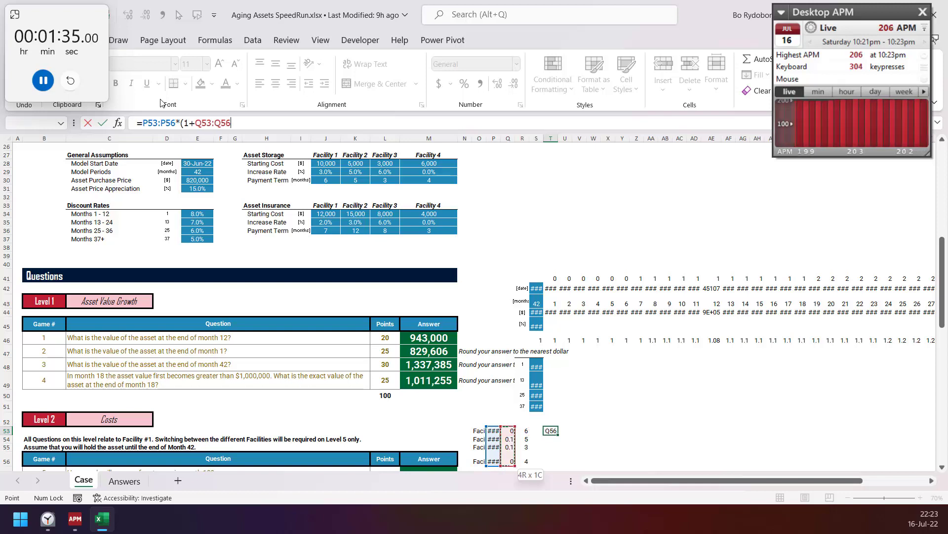
pyautogui.write(')^')
pyautogui.hotkey('ctrl', 'Up')
pyautogui.hotkey('ctrl', 'Up')
pyautogui.hotkey('ctrl', 'Up')
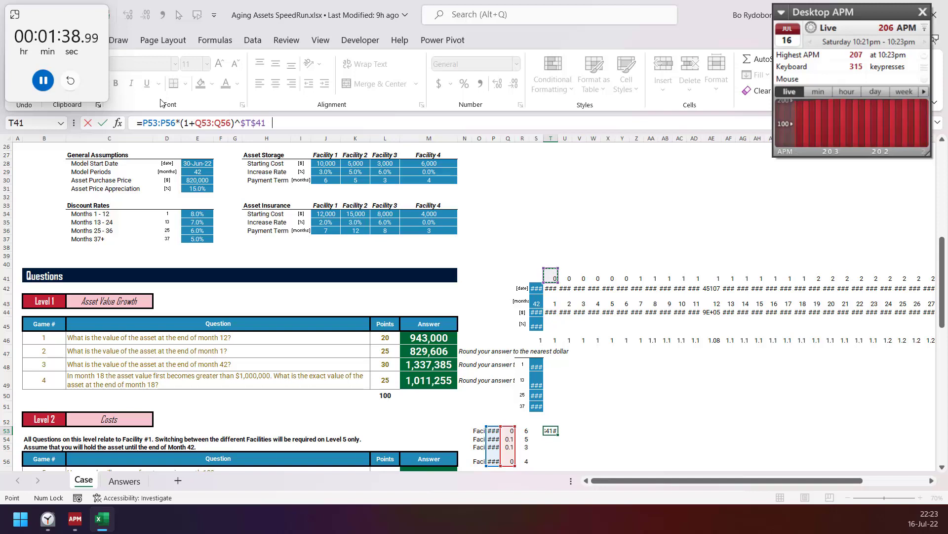
pyautogui.write('#*(MOD(')
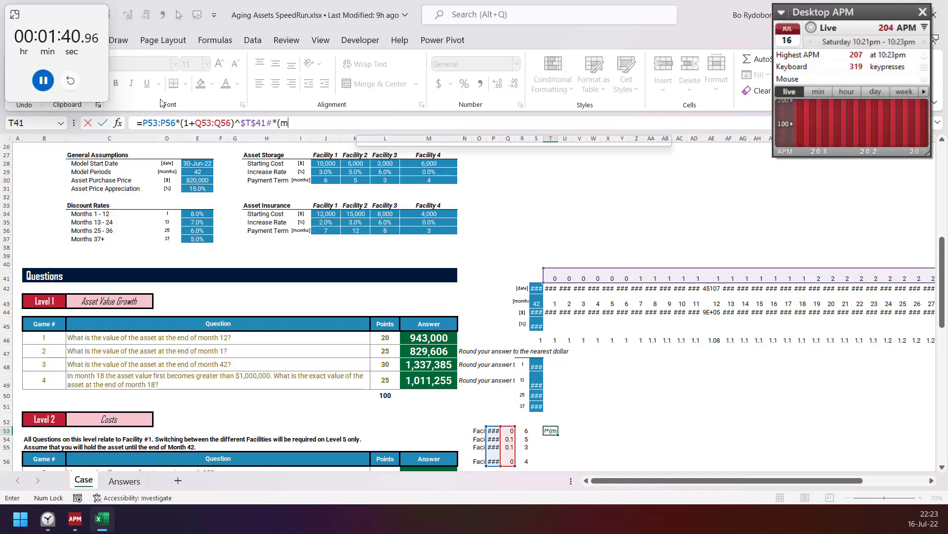
pyautogui.hotkey('ctrl', 'Up')
pyautogui.press('Down')
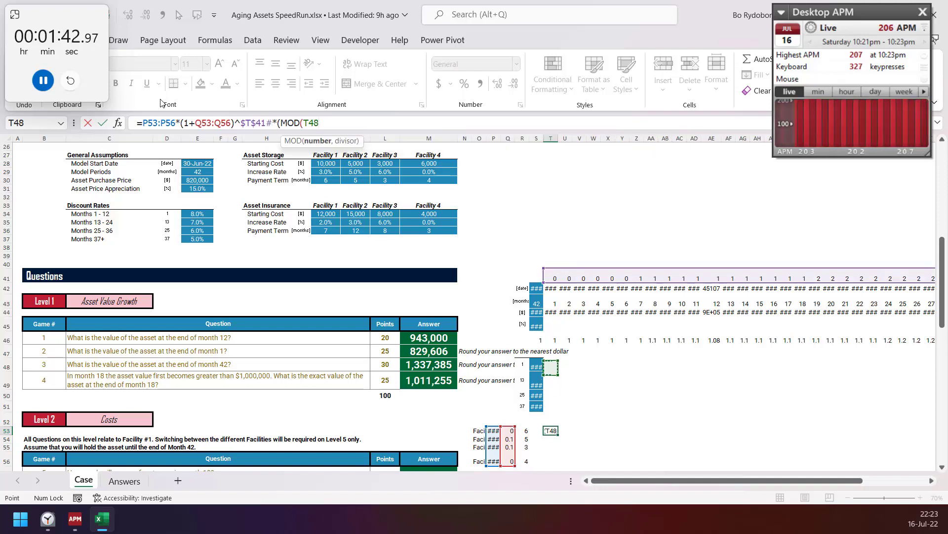
pyautogui.press('Up')
pyautogui.press('Up')
pyautogui.press('Up')
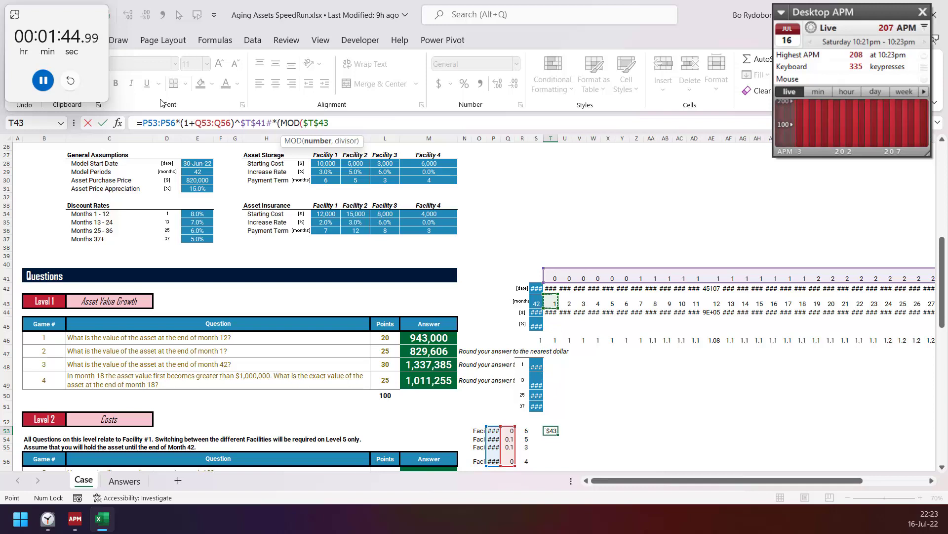
pyautogui.write('#,R53')
pyautogui.hotkey('ctrl', 'shift', 'Down')
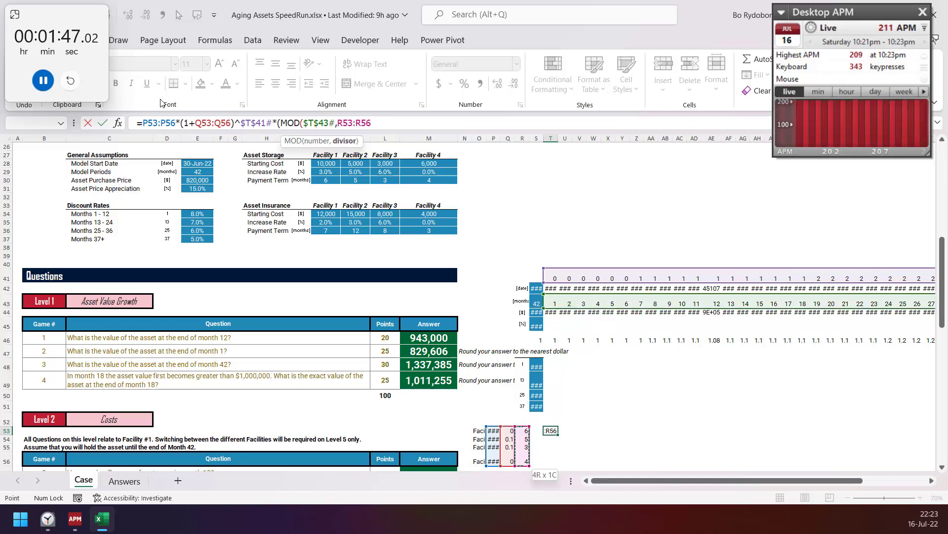
pyautogui.write(')=0')
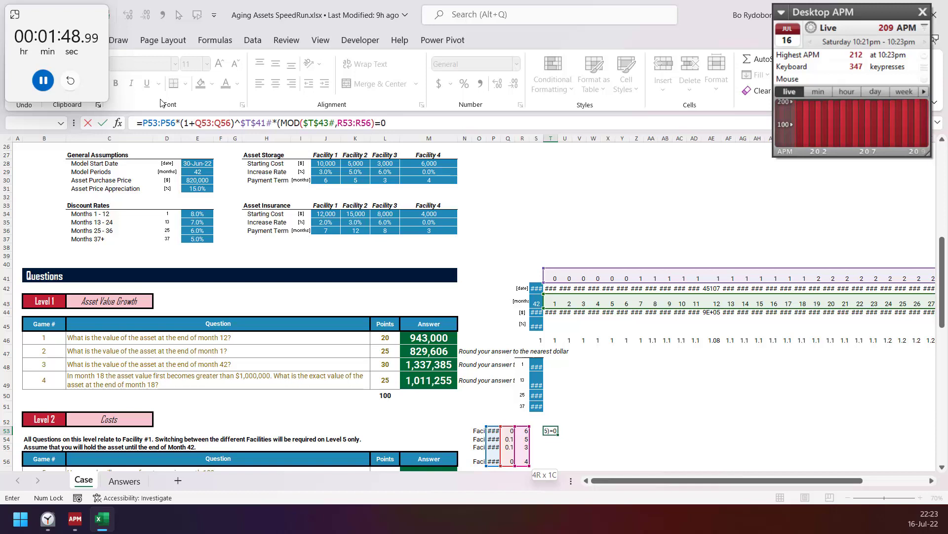
pyautogui.write(')')
pyautogui.press('Return')
# - Copy the storage calculation block to row 59 to compute insurance costs
pyautogui.press('Up')
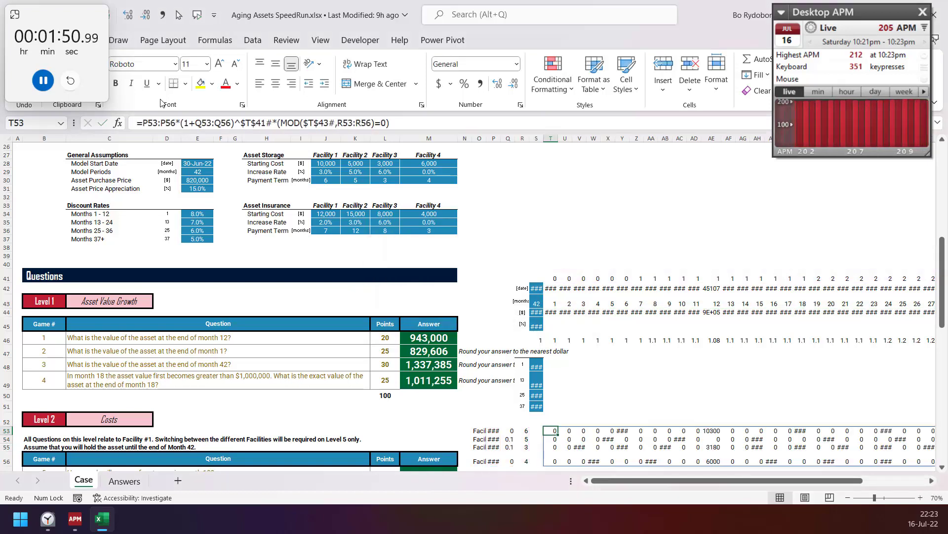
pyautogui.hotkey('ctrl', 'shift', 'Left')
pyautogui.hotkey('ctrl', 'shift', 'Left')
pyautogui.hotkey('ctrl', 'c')
pyautogui.hotkey('ctrl', 'Left')
pyautogui.hotkey('ctrl', 'Left')
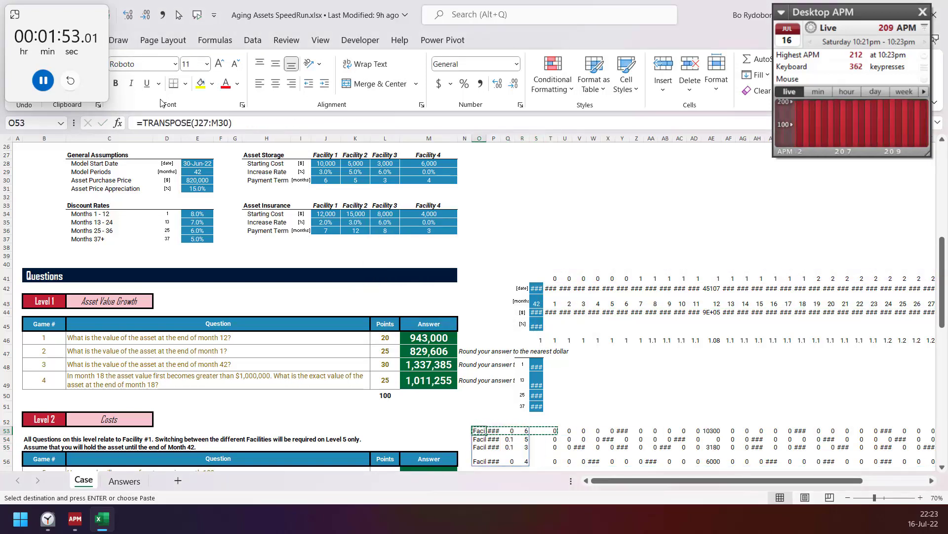
pyautogui.press('Down')
pyautogui.press('Down')
pyautogui.press('Down')
pyautogui.press('Down')
pyautogui.press('Down')
pyautogui.press('Down')
pyautogui.hotkey('ctrl', 'v')
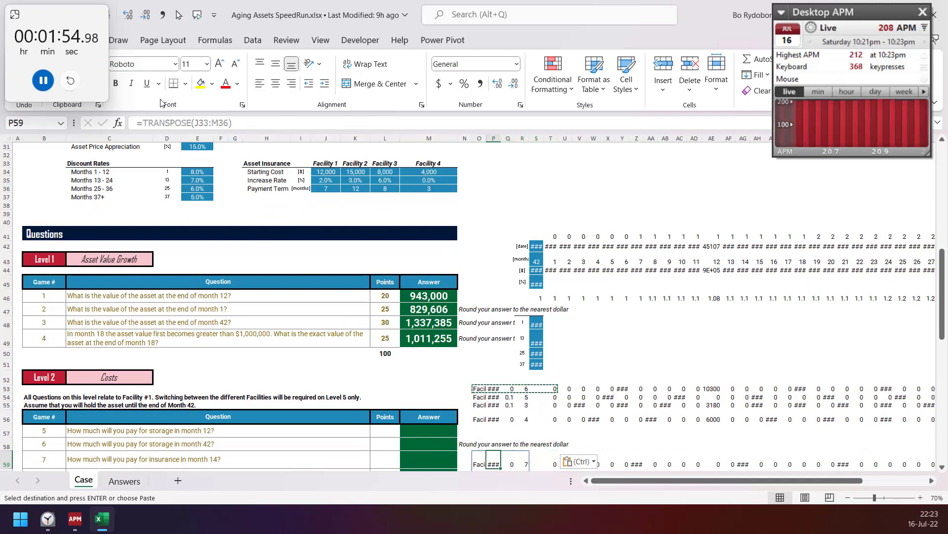
pyautogui.press('Right')
pyautogui.press('Right')
pyautogui.press('Right')
pyautogui.press('Right')
pyautogui.press('Right')
pyautogui.press('Down')
pyautogui.press('Down')
pyautogui.press('Down')
pyautogui.press('Down')
pyautogui.press('Down')
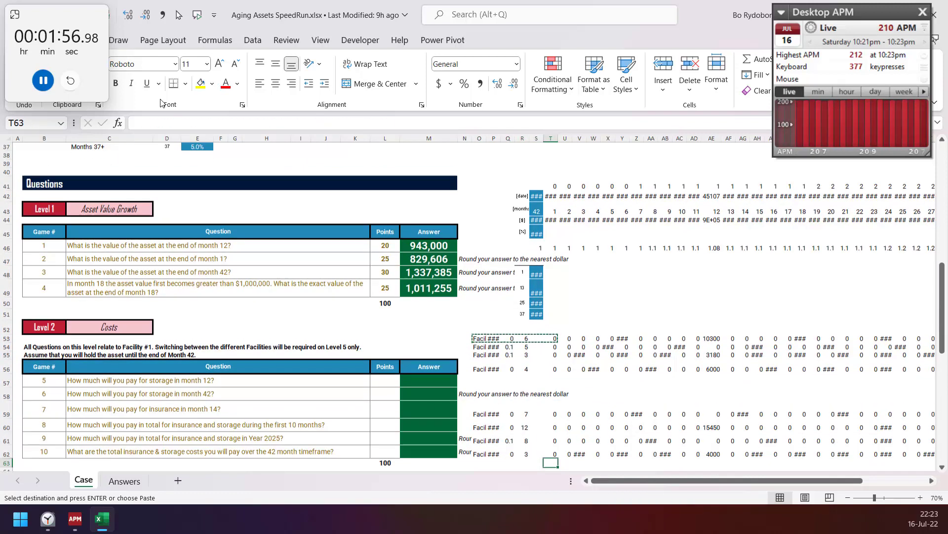
# - Enter =T53#+T59# in T64 to total storage and insurance per facility
pyautogui.write('=')
pyautogui.press('Up')
pyautogui.press('Up')
pyautogui.press('Up')
pyautogui.press('Up')
pyautogui.press('Up')
pyautogui.press('Up')
pyautogui.press('Up')
pyautogui.press('Up')
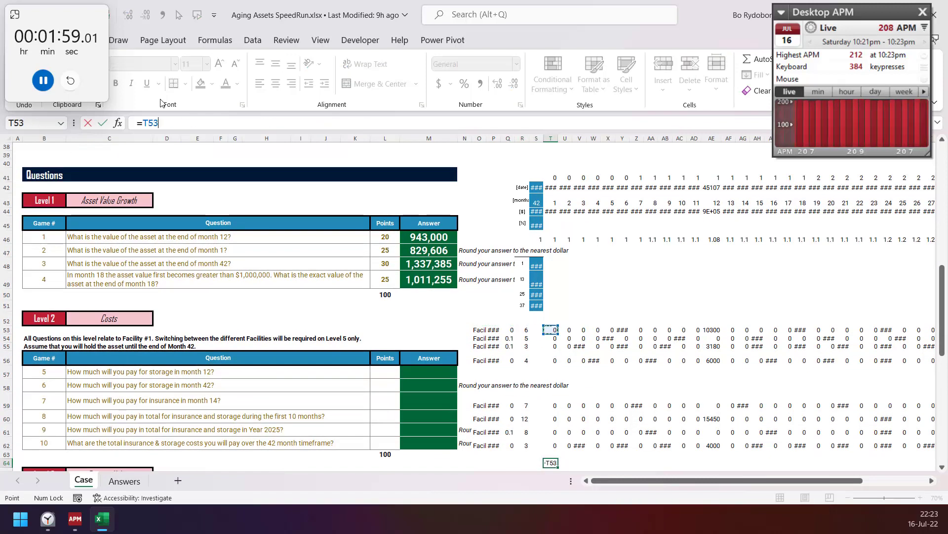
pyautogui.write('#+')
pyautogui.press('Up')
pyautogui.press('Up')
pyautogui.press('Up')
pyautogui.press('Up')
pyautogui.press('Up')
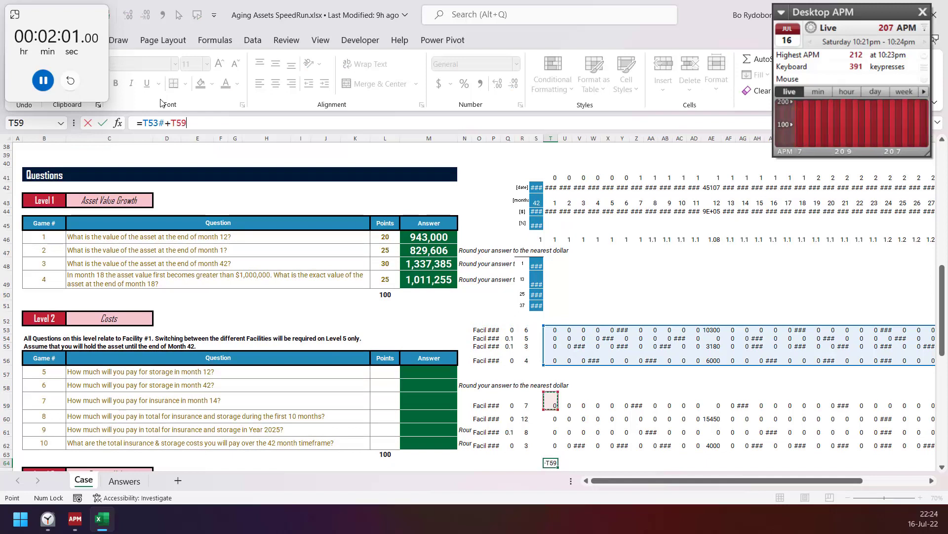
pyautogui.write('#')
pyautogui.press('Return')
pyautogui.press('Up')
pyautogui.press('Up')
pyautogui.press('Up')
pyautogui.press('Up')
pyautogui.press('Up')
pyautogui.press('Up')
pyautogui.press('Up')
pyautogui.press('Up')
pyautogui.press('Up')
pyautogui.press('Up')
pyautogui.press('Up')
pyautogui.press('Up')
pyautogui.press('Up')
pyautogui.press('Up')
pyautogui.press('Up')
pyautogui.press('Up')
pyautogui.press('Up')
pyautogui.press('Up')
pyautogui.press('Up')
pyautogui.press('Up')
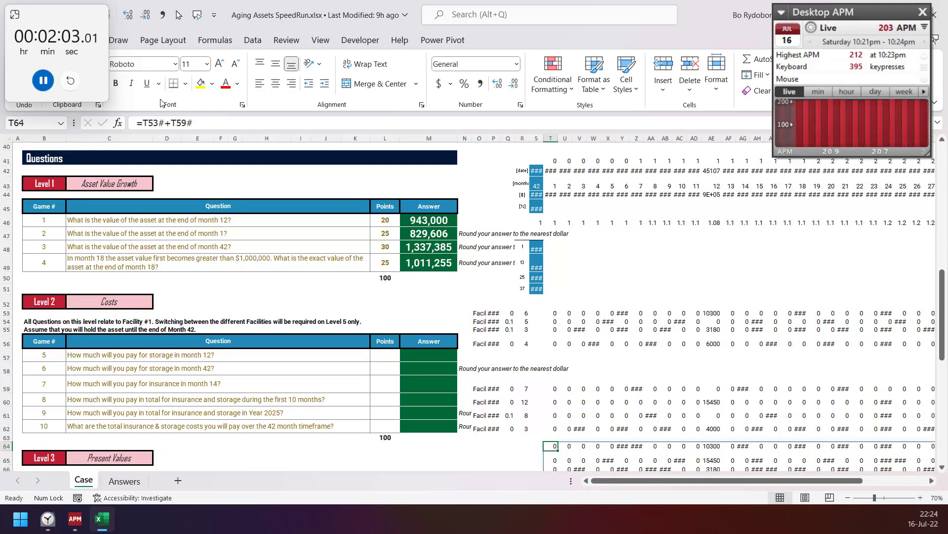
# - Copy the asset value and growth rows R44:BI46 down to R69
pyautogui.press('Left')
pyautogui.press('Left')
pyautogui.press('Down')
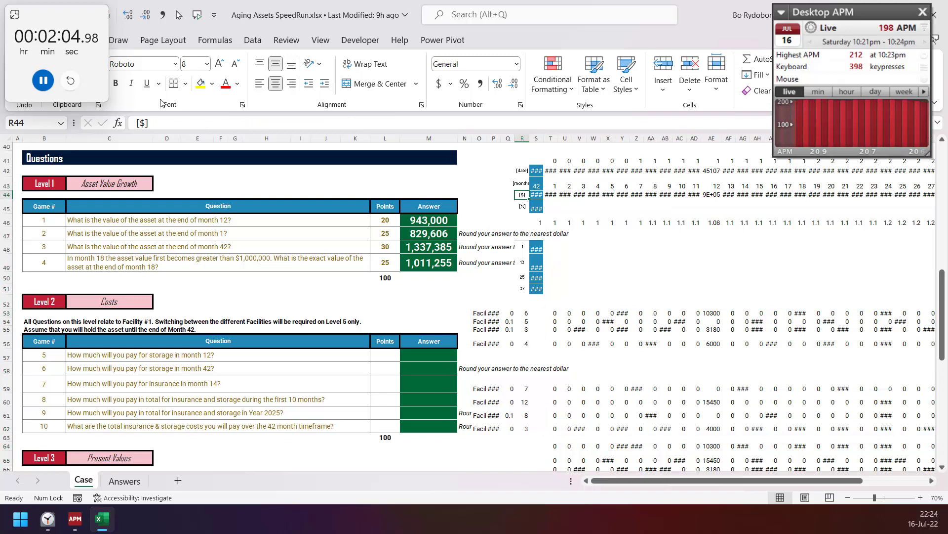
pyautogui.hotkey('ctrl', 'shift', 'Right')
pyautogui.hotkey('shift', 'Down')
pyautogui.hotkey('shift', 'Down')
pyautogui.hotkey('shift', 'Down')
pyautogui.hotkey('shift', 'Down')
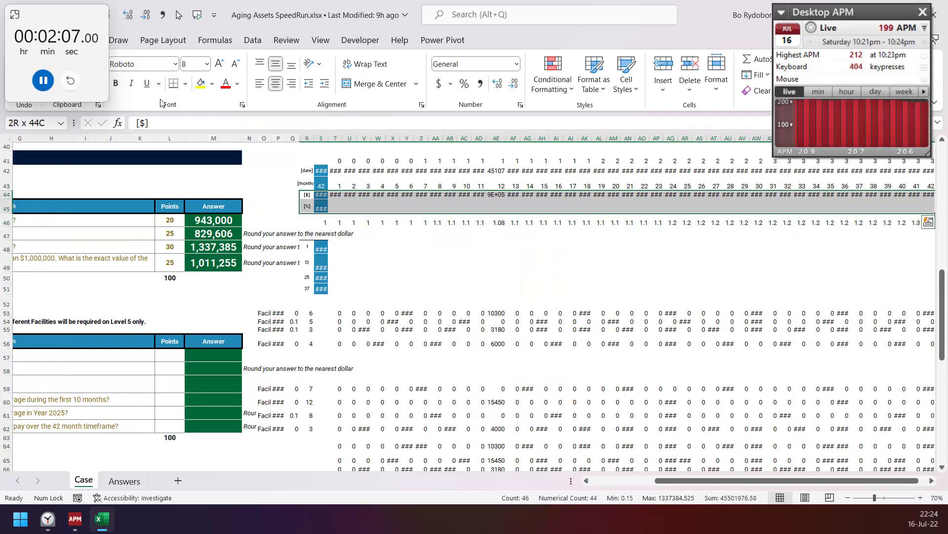
pyautogui.hotkey('shift', 'Up')
pyautogui.hotkey('shift', 'Up')
pyautogui.hotkey('ctrl', 'c')
pyautogui.press('Down')
pyautogui.press('Down')
pyautogui.press('Down')
pyautogui.press('Down')
pyautogui.press('Down')
pyautogui.press('Down')
pyautogui.press('Down')
pyautogui.press('Down')
pyautogui.press('Down')
pyautogui.press('Down')
pyautogui.press('Down')
pyautogui.press('Down')
pyautogui.press('Down')
pyautogui.press('Down')
pyautogui.press('Down')
pyautogui.press('Down')
pyautogui.press('Down')
pyautogui.press('Down')
pyautogui.press('Down')
pyautogui.press('Down')
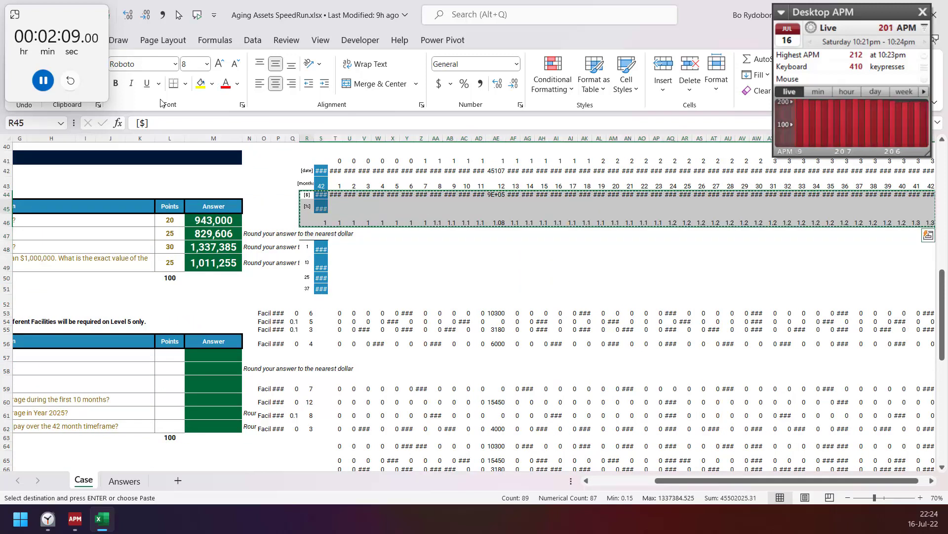
pyautogui.press('Down')
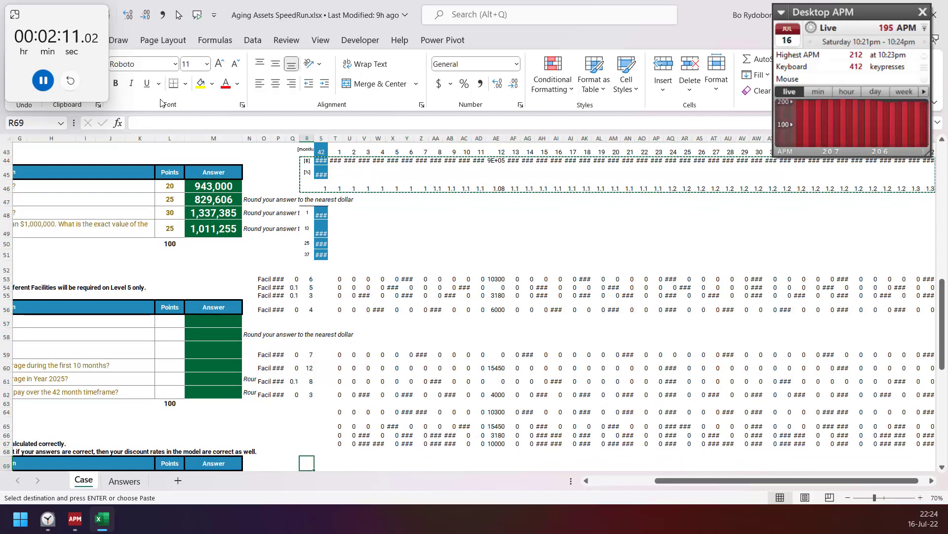
pyautogui.press('Return')
# - Enter =T64#/T71# in T73 to discount the combined costs
pyautogui.press('Right')
pyautogui.press('Down')
pyautogui.press('Down')
pyautogui.press('Down')
pyautogui.press('Down')
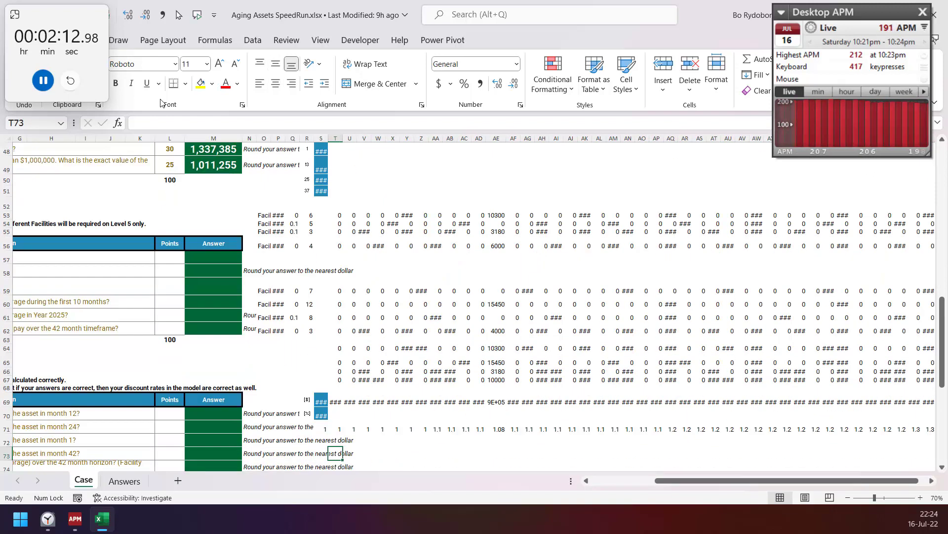
pyautogui.write('=')
pyautogui.press('Up')
pyautogui.press('Up')
pyautogui.press('Up')
pyautogui.press('Up')
pyautogui.press('Up')
pyautogui.press('Up')
pyautogui.press('Up')
pyautogui.press('Up')
pyautogui.press('Up')
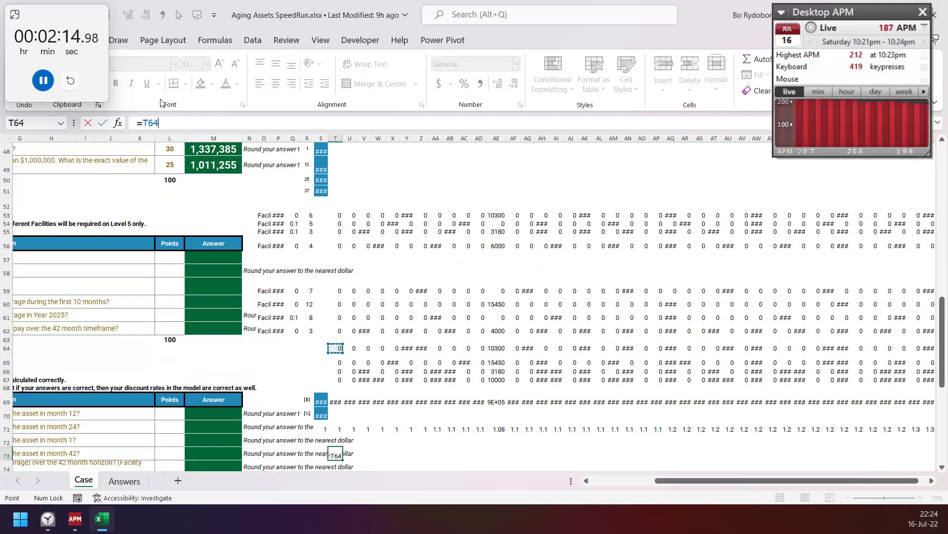
pyautogui.write('#/T71:BI71')
pyautogui.press('Down')
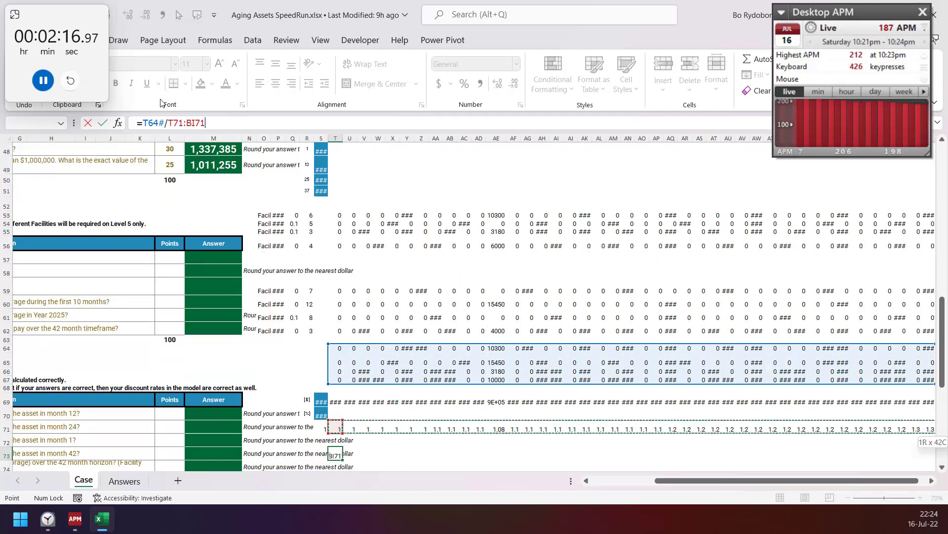
pyautogui.write('#')
pyautogui.press('Return')
# - Enter =ROUND(SUM(T73:BI73),) in S73 as the discounted row total
pyautogui.press('Left')
pyautogui.write('=')
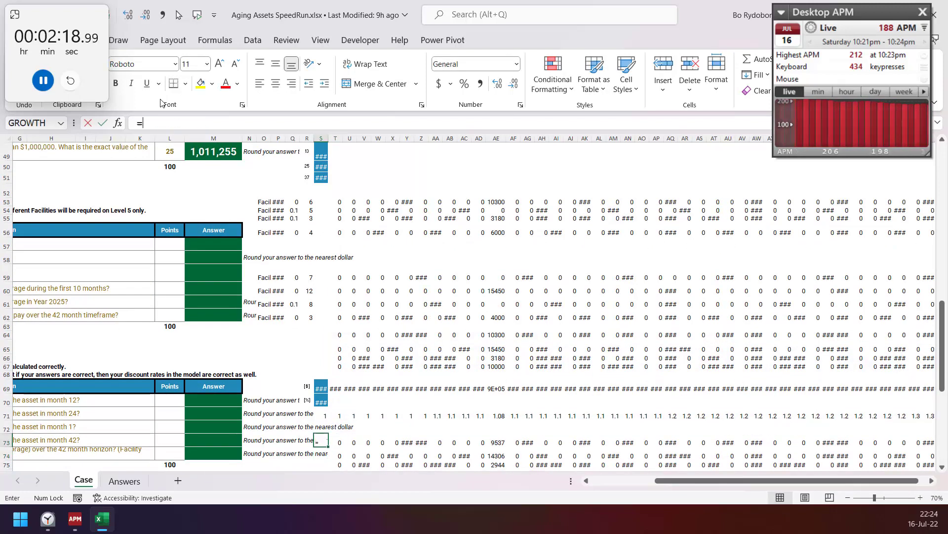
pyautogui.write('ROUND(sum')
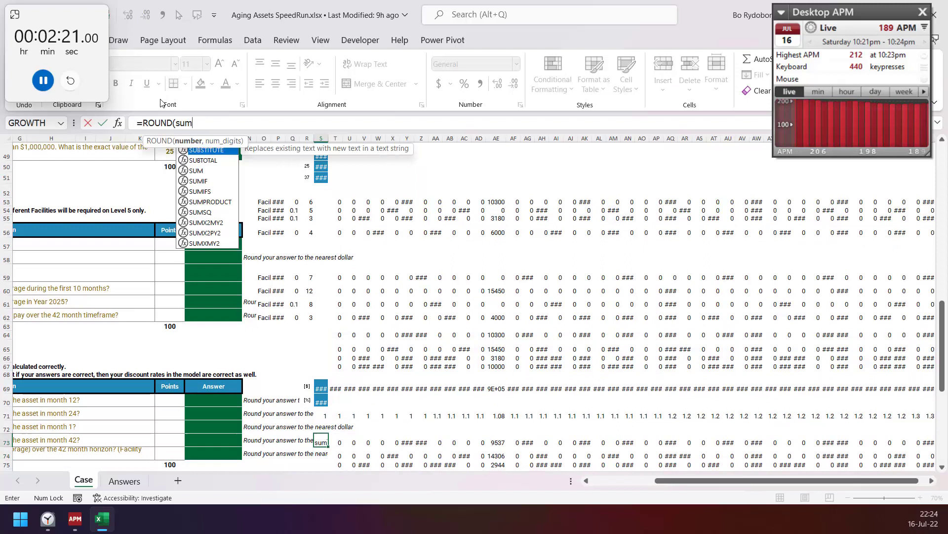
pyautogui.press('Tab')
pyautogui.press('Right')
pyautogui.hotkey('ctrl', 'shift', 'Right')
pyautogui.write('),')
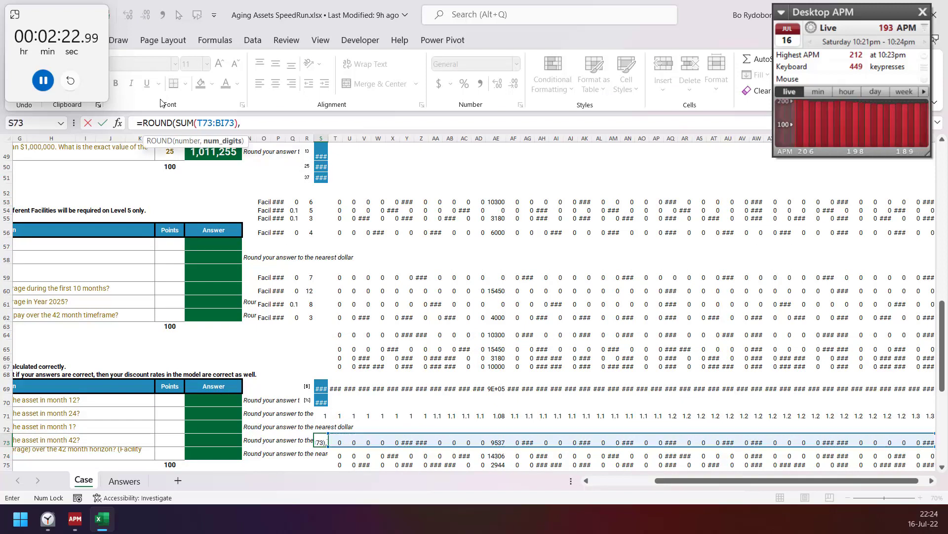
pyautogui.hotkey('ctrl', 'Return')
# - Copy the totals S73:S76 to S64 beside the combined costs
pyautogui.hotkey('shift', 'Down')
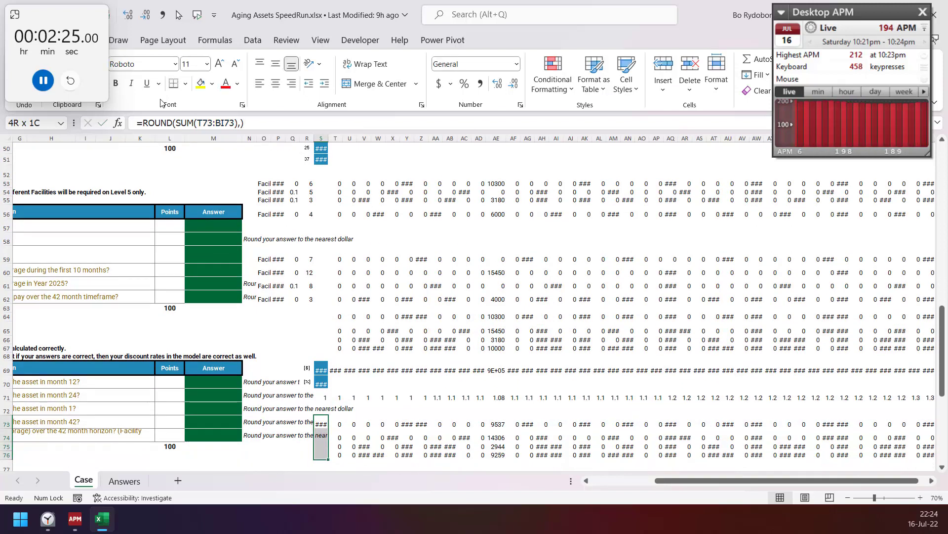
pyautogui.hotkey('ctrl', 'c')
pyautogui.press('Up')
pyautogui.press('Up')
pyautogui.press('Up')
pyautogui.press('Up')
pyautogui.press('Up')
pyautogui.press('Up')
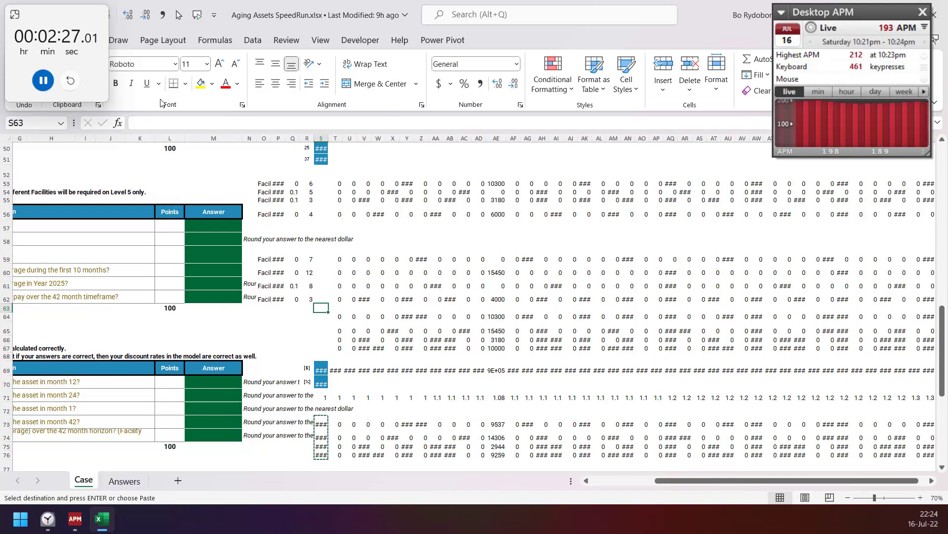
pyautogui.hotkey('ctrl', 'v')
pyautogui.press('Down')
pyautogui.press('Down')
pyautogui.press('Down')
pyautogui.press('Down')
pyautogui.press('Down')
pyautogui.press('Down')
pyautogui.press('Down')
pyautogui.press('Down')
pyautogui.press('Down')
pyautogui.press('Down')
pyautogui.press('Down')
pyautogui.press('Down')
pyautogui.press('Down')
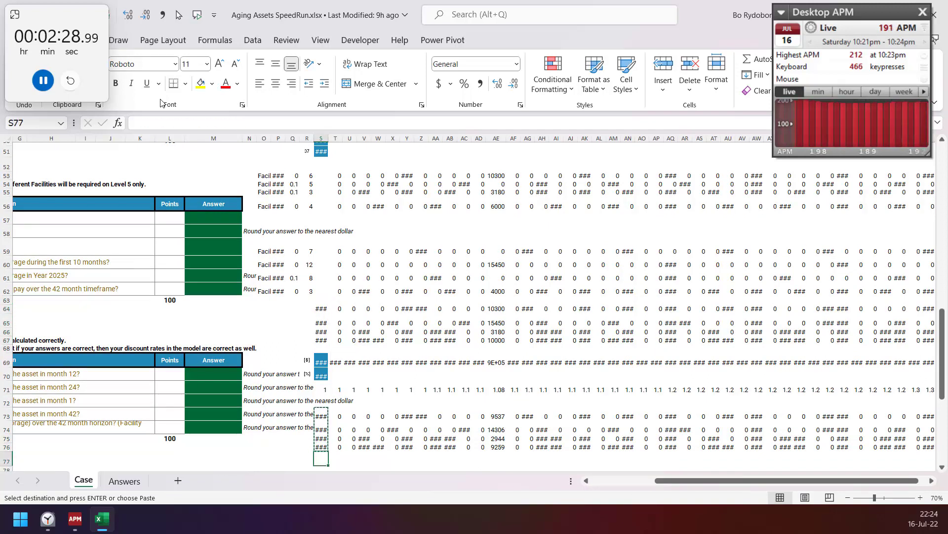
pyautogui.press('Right')
pyautogui.press('Down')
# - Enter =ROUND(T$69/T$71-$S$69-SUM(T73:$T73),) in T78
pyautogui.write('=roud')
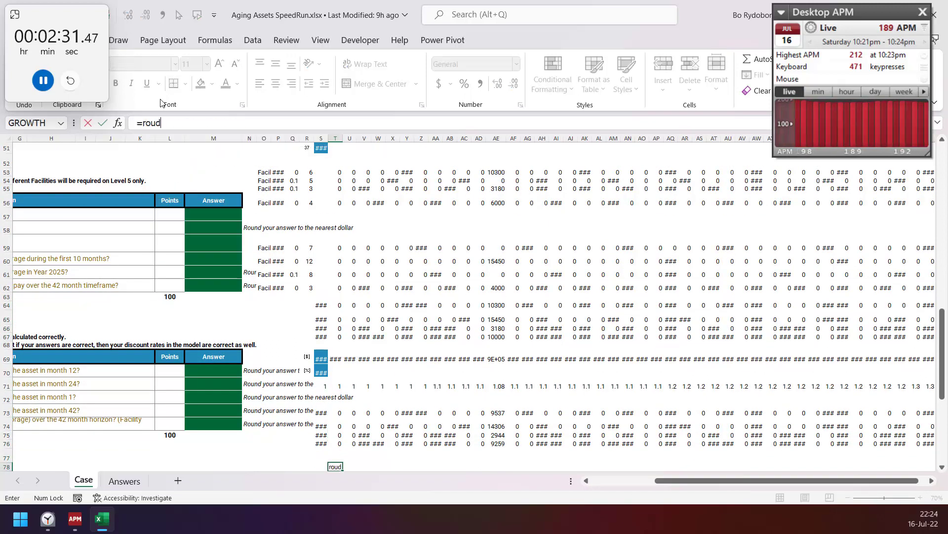
pyautogui.press('Escape')
pyautogui.write('=rou')
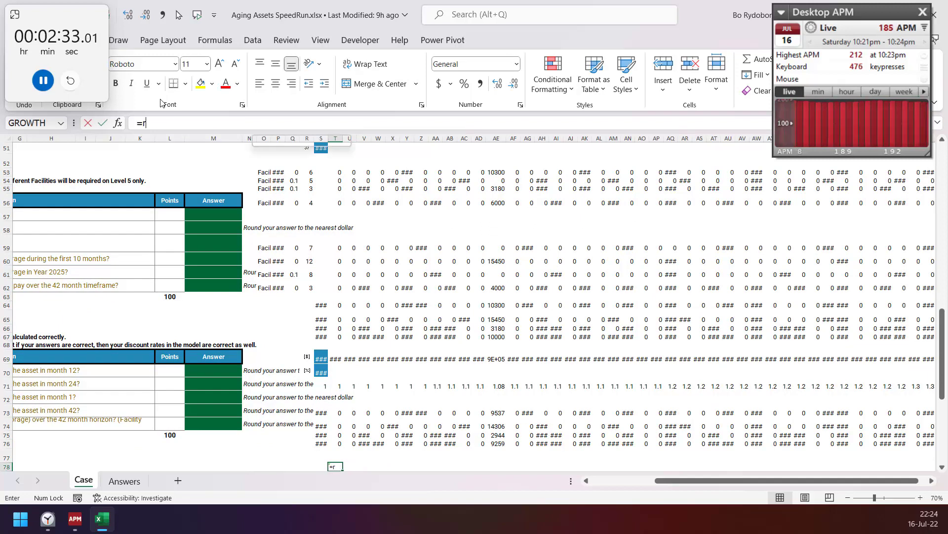
pyautogui.press('Tab')
pyautogui.press('Up')
pyautogui.press('Up')
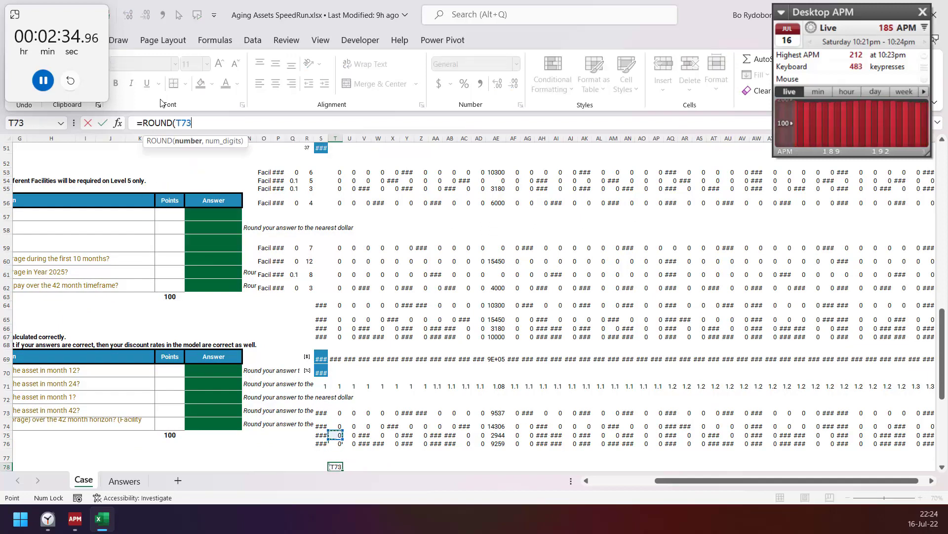
pyautogui.press('Up')
pyautogui.press('Up')
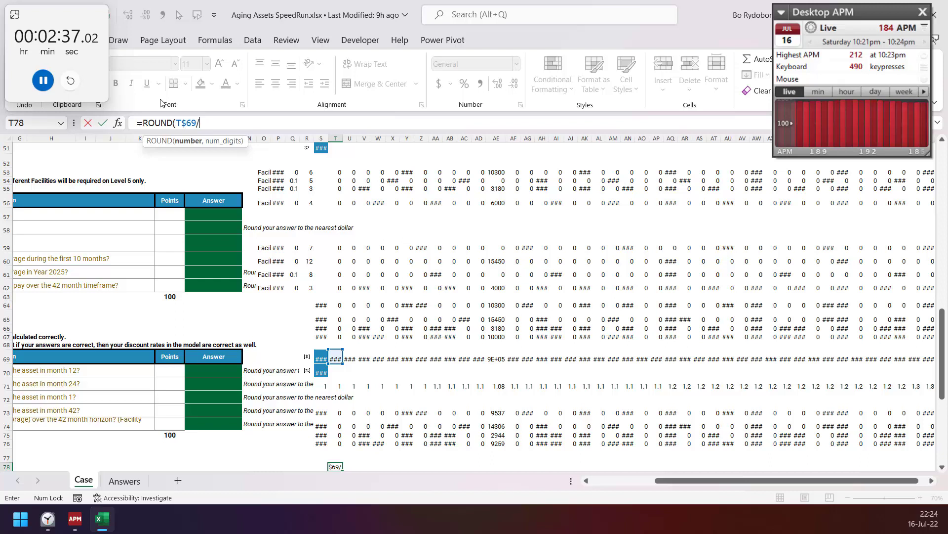
pyautogui.press('Up')
pyautogui.press('Up')
pyautogui.press('Up')
pyautogui.press('Up')
pyautogui.press('Up')
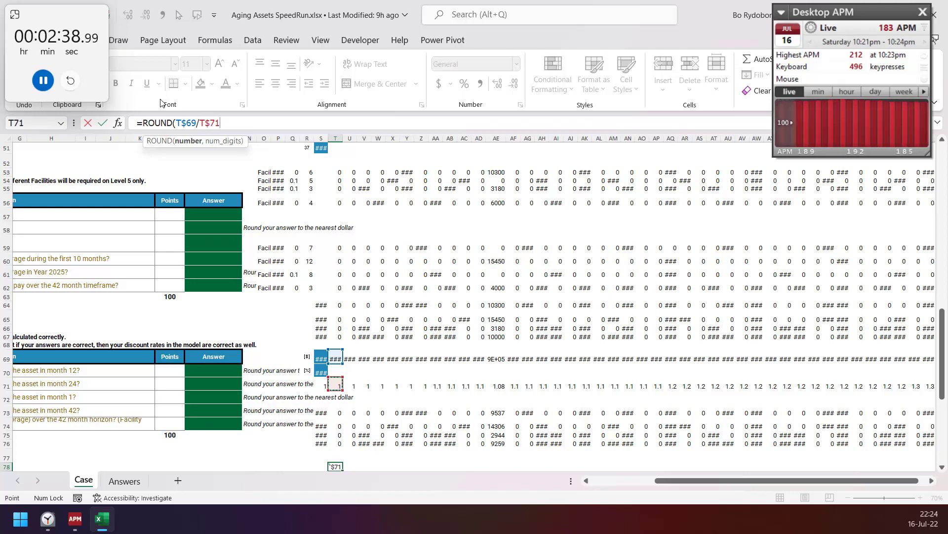
pyautogui.press('Up')
pyautogui.press('Up')
pyautogui.press('Up')
pyautogui.press('Up')
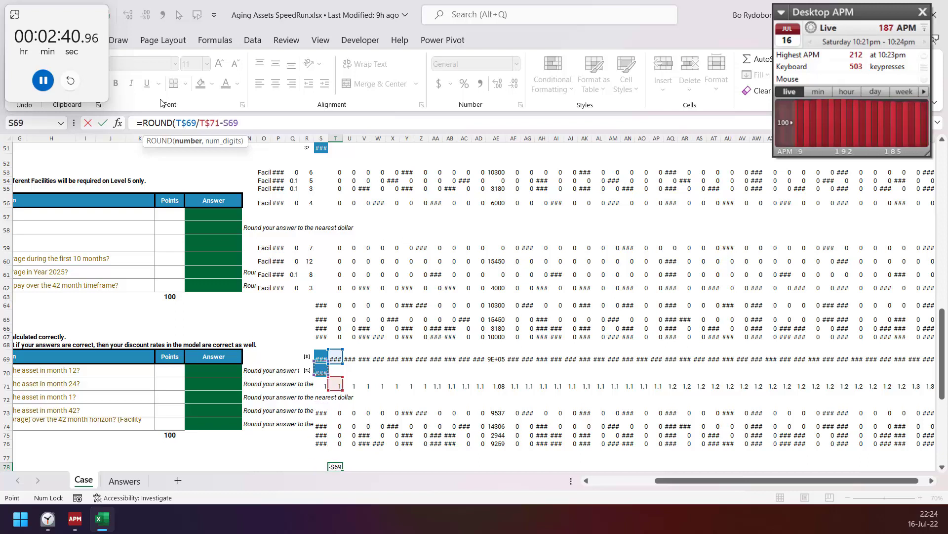
pyautogui.write('SUM(')
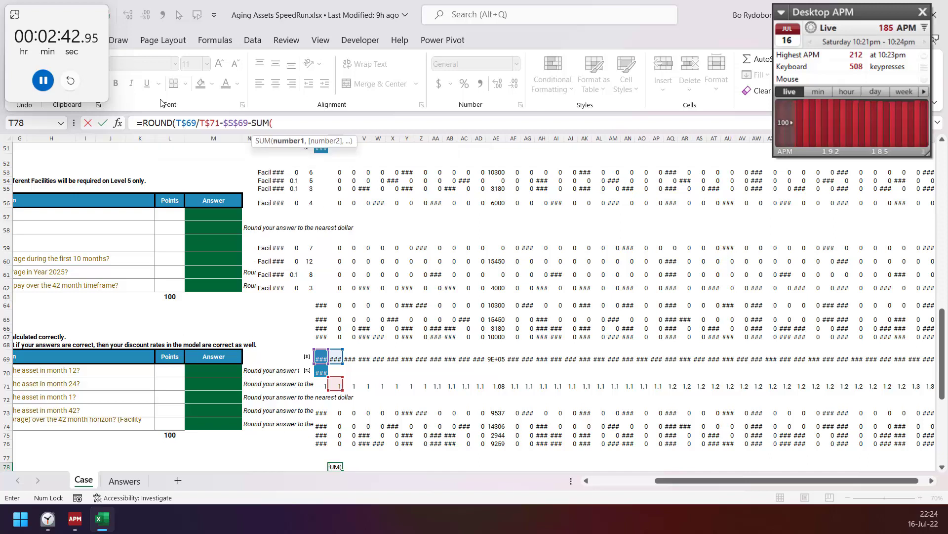
pyautogui.press('Up')
pyautogui.press('Up')
pyautogui.press('Up')
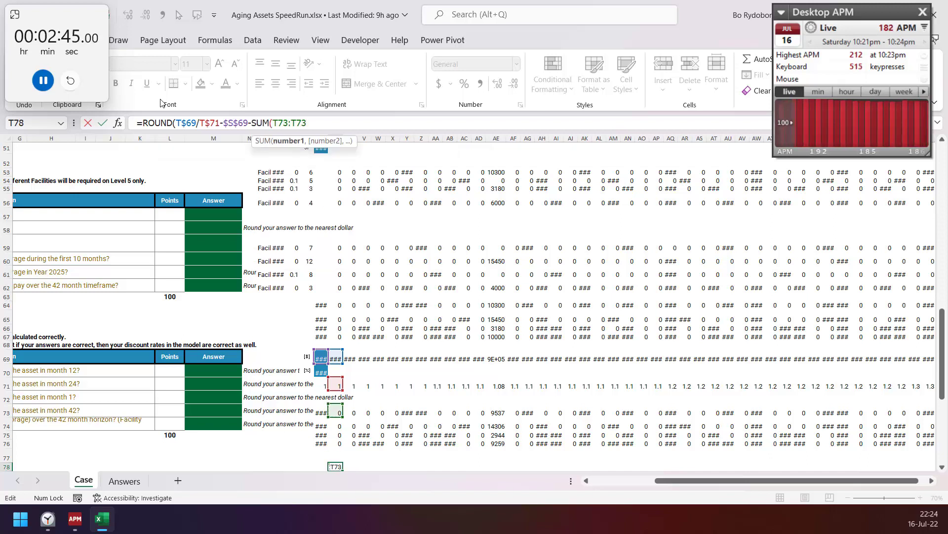
pyautogui.write(',)')
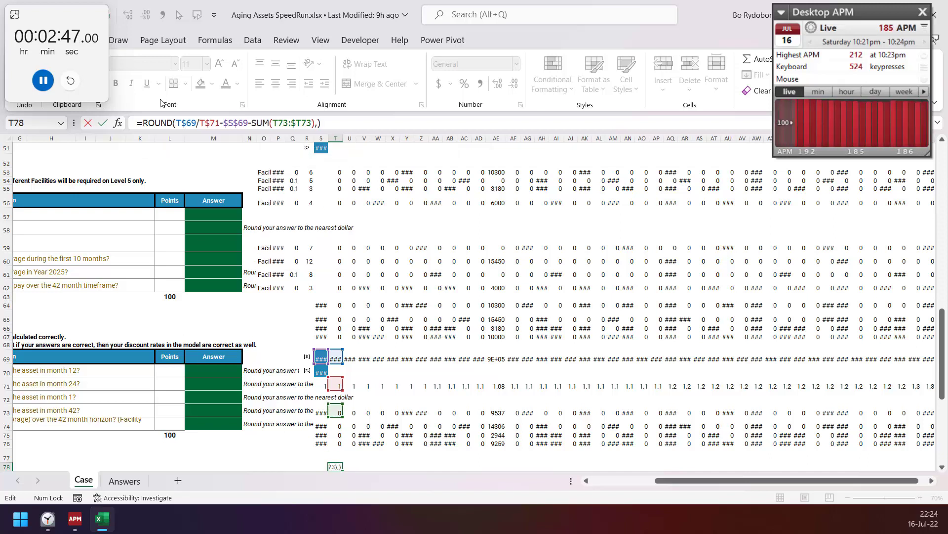
pyautogui.hotkey('ctrl', 'Return')
# - Fill the net value formula across T78:AW81 for all four facilities
pyautogui.hotkey('shift', 'Down')
pyautogui.hotkey('shift', 'Down')
pyautogui.hotkey('shift', 'Down')
pyautogui.hotkey('ctrl', 'shift', 'Right')
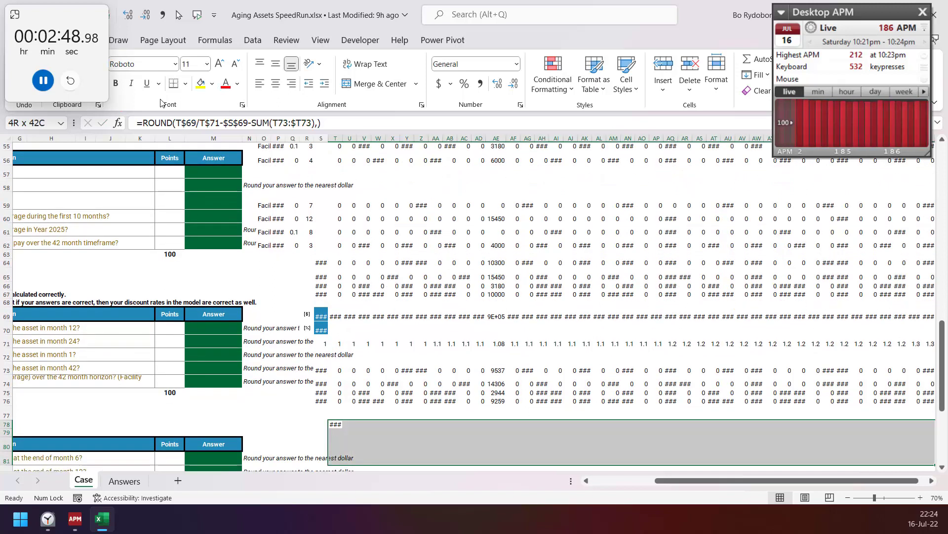
pyautogui.press('F2')
pyautogui.hotkey('ctrl', 'Return')
pyautogui.press('Left')
pyautogui.press('Left')
pyautogui.press('Left')
pyautogui.press('Left')
pyautogui.press('Left')
pyautogui.press('Left')
pyautogui.press('Left')
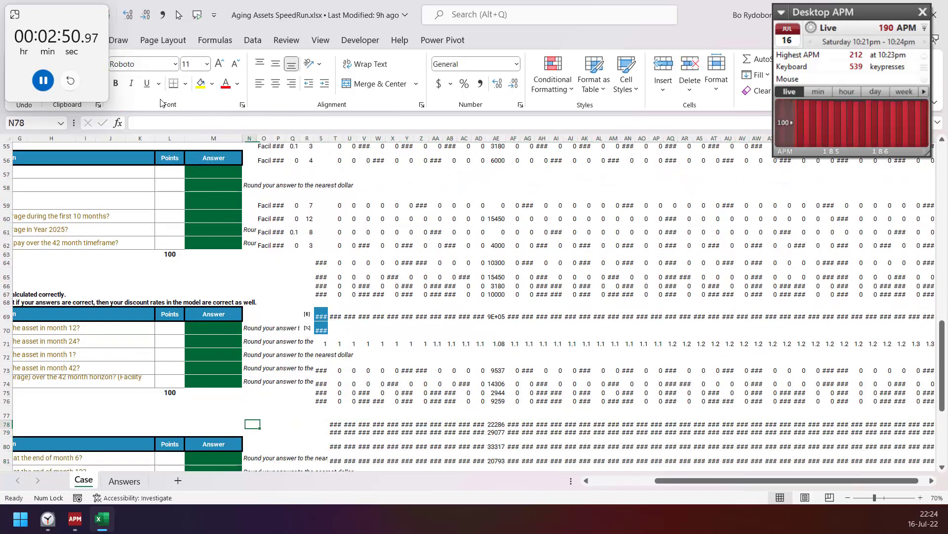
pyautogui.hotkey('ctrl', 'Up')
pyautogui.hotkey('ctrl', 'Up')
pyautogui.hotkey('ctrl', 'Up')
# - Link the first Level 2 answer M57 to the row 53 cost, giving 10,300
pyautogui.press('Down')
pyautogui.press('Down')
pyautogui.press('Down')
pyautogui.press('Down')
pyautogui.press('Down')
pyautogui.press('Down')
pyautogui.press('Down')
pyautogui.press('Down')
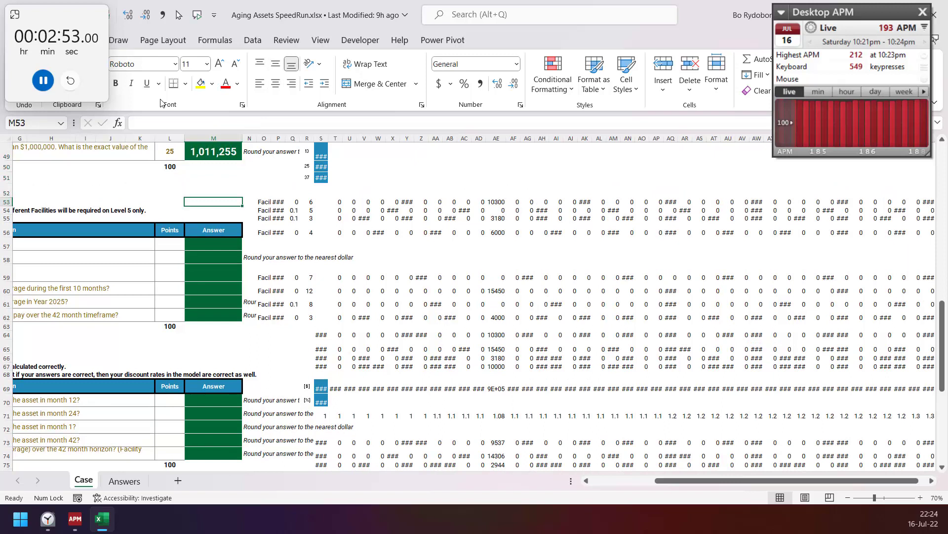
pyautogui.write('=')
pyautogui.press('Right')
pyautogui.press('Right')
pyautogui.press('Right')
pyautogui.press('Right')
pyautogui.press('Right')
pyautogui.press('Right')
pyautogui.press('Right')
pyautogui.press('Right')
pyautogui.press('Right')
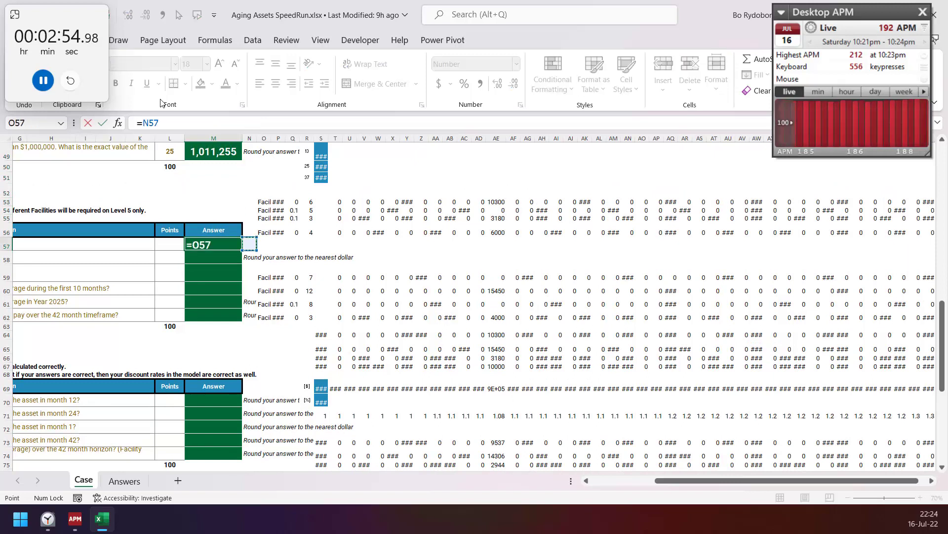
pyautogui.press('Up')
pyautogui.press('Right')
pyautogui.press('Right')
pyautogui.press('Right')
pyautogui.press('Right')
pyautogui.press('Right')
pyautogui.press('Right')
pyautogui.press('Right')
pyautogui.press('Right')
pyautogui.press('Right')
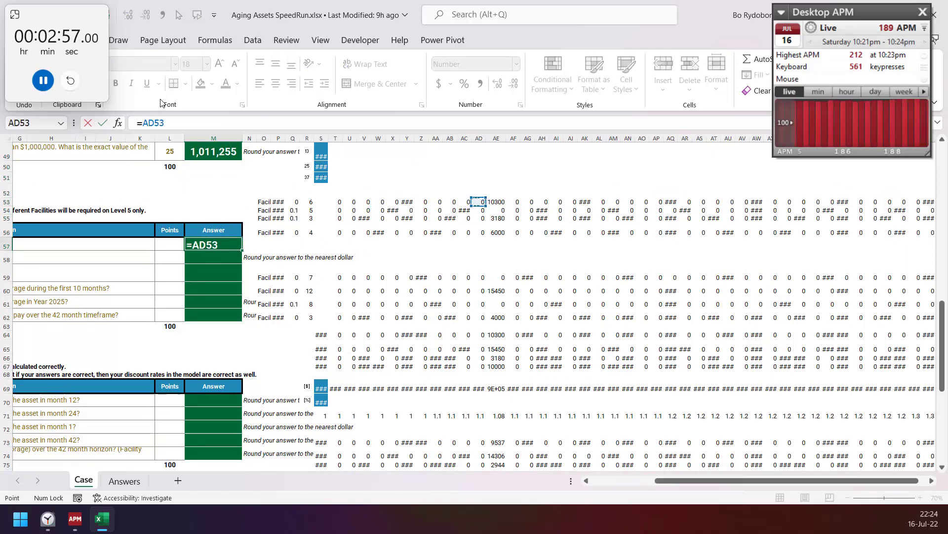
pyautogui.press('Return')
# - Enter ROUND(...,0) formulas for the next two answers, 10,927 and 12,240
pyautogui.write('=roud')
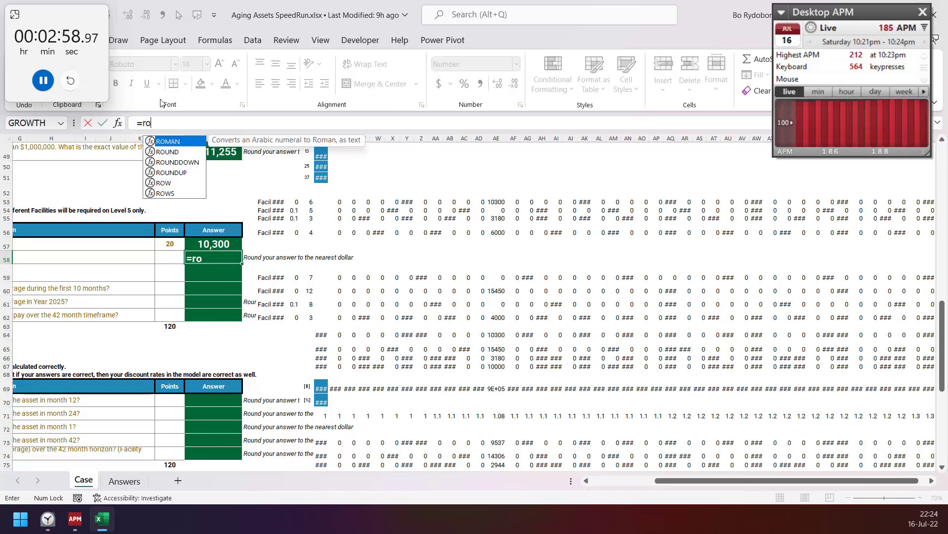
pyautogui.press('BackSpace')
pyautogui.press('Tab')
pyautogui.press('Right')
pyautogui.press('Right')
pyautogui.press('Right')
pyautogui.press('Right')
pyautogui.press('Right')
pyautogui.press('Right')
pyautogui.press('Right')
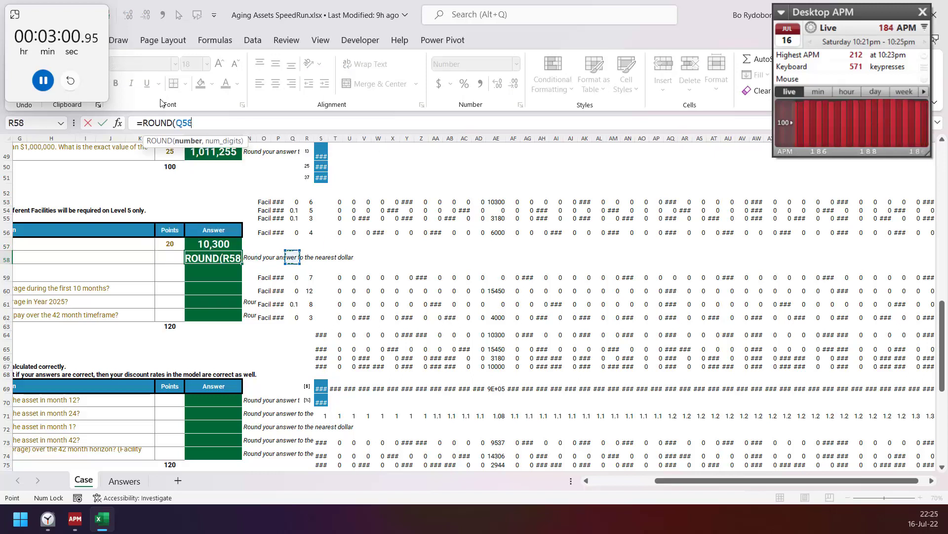
pyautogui.press('Up')
pyautogui.press('Up')
pyautogui.press('Up')
pyautogui.write(',0')
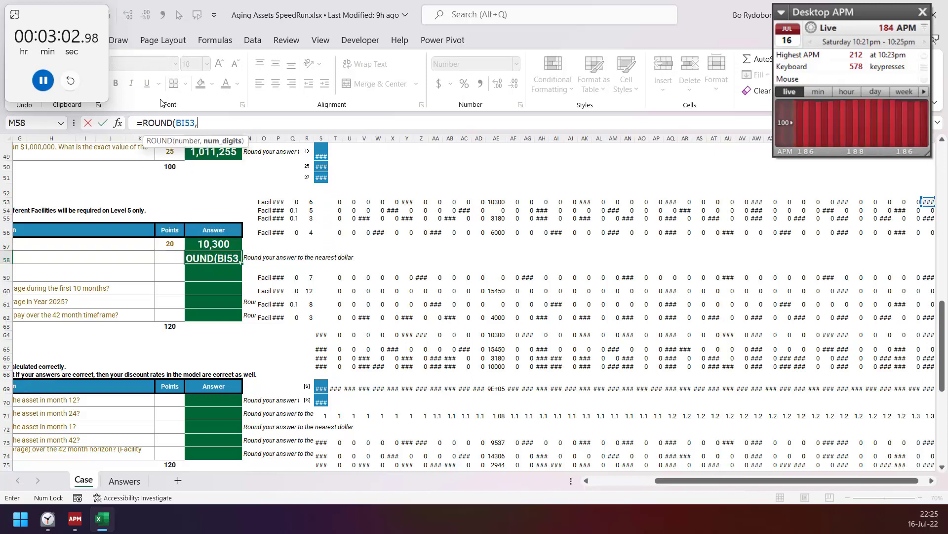
pyautogui.press('Return')
pyautogui.write('=rou')
pyautogui.press('Tab')
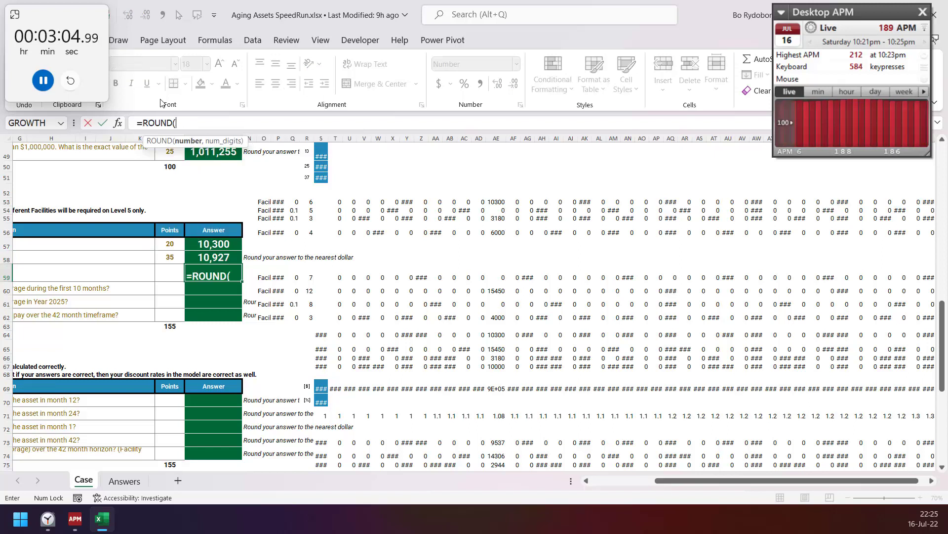
pyautogui.press('Right')
pyautogui.press('Right')
pyautogui.press('Right')
pyautogui.press('Right')
pyautogui.press('Right')
pyautogui.press('Right')
pyautogui.press('Right')
pyautogui.press('Right')
pyautogui.press('Right')
pyautogui.press('Right')
pyautogui.press('Right')
pyautogui.press('Right')
pyautogui.press('Right')
pyautogui.press('Right')
pyautogui.press('Right')
pyautogui.press('Right')
pyautogui.press('Right')
pyautogui.press('Right')
pyautogui.press('Right')
pyautogui.press('Right')
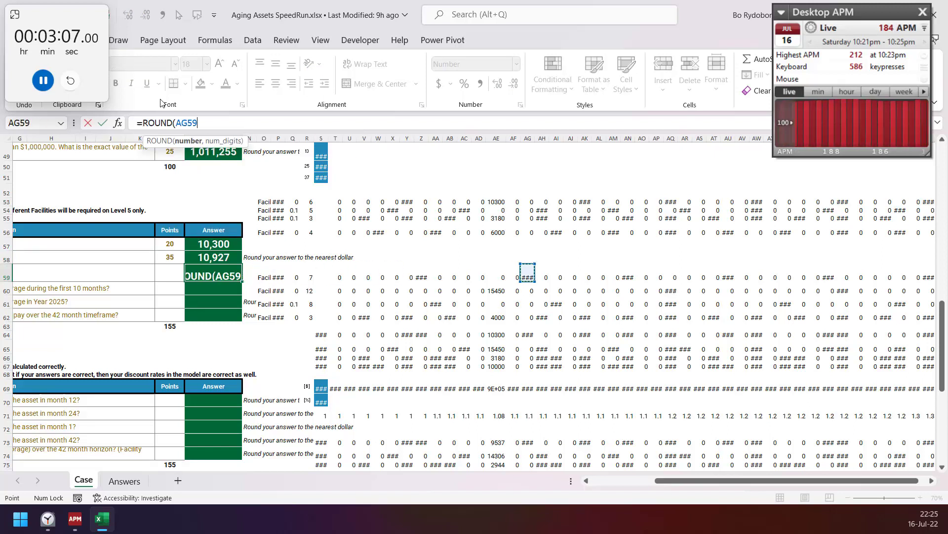
pyautogui.write(',0')
pyautogui.press('Return')
# - Enter =ROUND(SUM(T64:AC64),0) for the fourth answer, 22,240
pyautogui.write('=round')
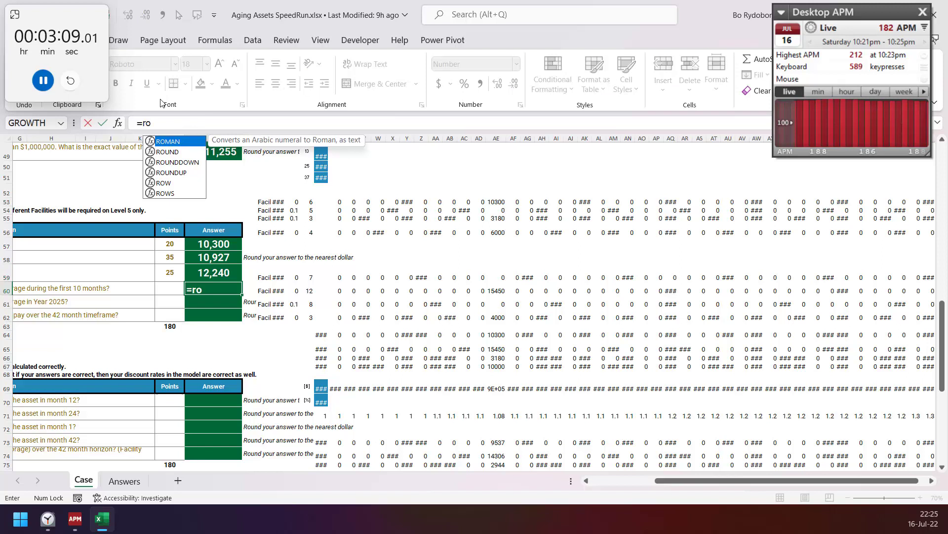
pyautogui.press('Tab')
pyautogui.write('sum')
pyautogui.press('Tab')
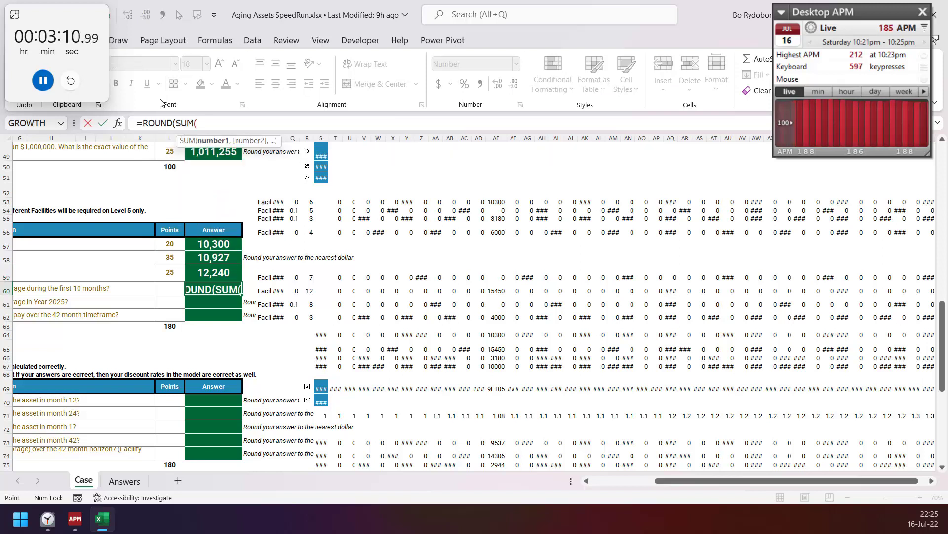
pyautogui.press('Right')
pyautogui.press('Right')
pyautogui.press('Right')
pyautogui.press('Right')
pyautogui.press('Right')
pyautogui.press('Right')
pyautogui.press('Right')
pyautogui.press('Down')
pyautogui.press('Down')
pyautogui.press('Down')
pyautogui.hotkey('shift', 'Right')
pyautogui.hotkey('shift', 'Right')
pyautogui.hotkey('shift', 'Right')
pyautogui.hotkey('shift', 'Right')
pyautogui.hotkey('shift', 'Right')
pyautogui.hotkey('shift', 'Right')
pyautogui.hotkey('shift', 'Right')
pyautogui.hotkey('shift', 'Right')
pyautogui.hotkey('shift', 'Right')
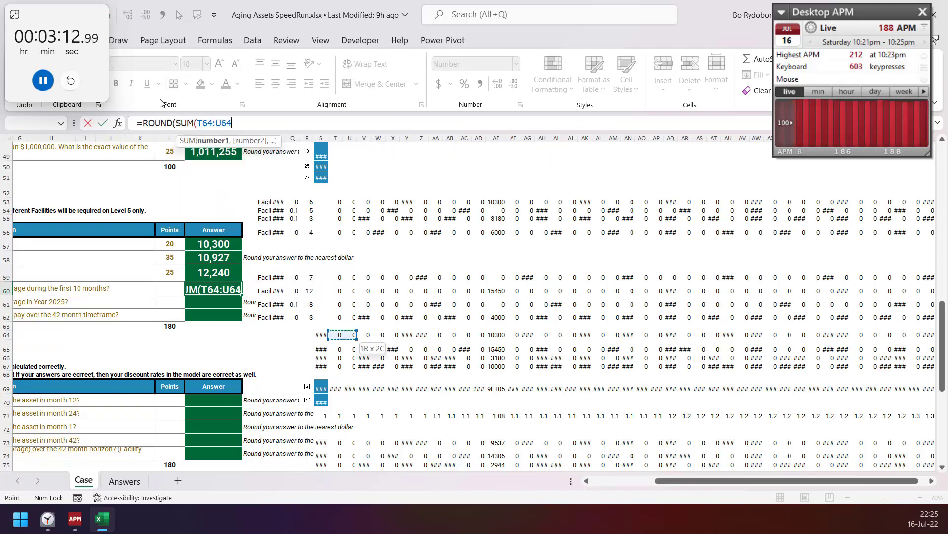
pyautogui.write('),0)')
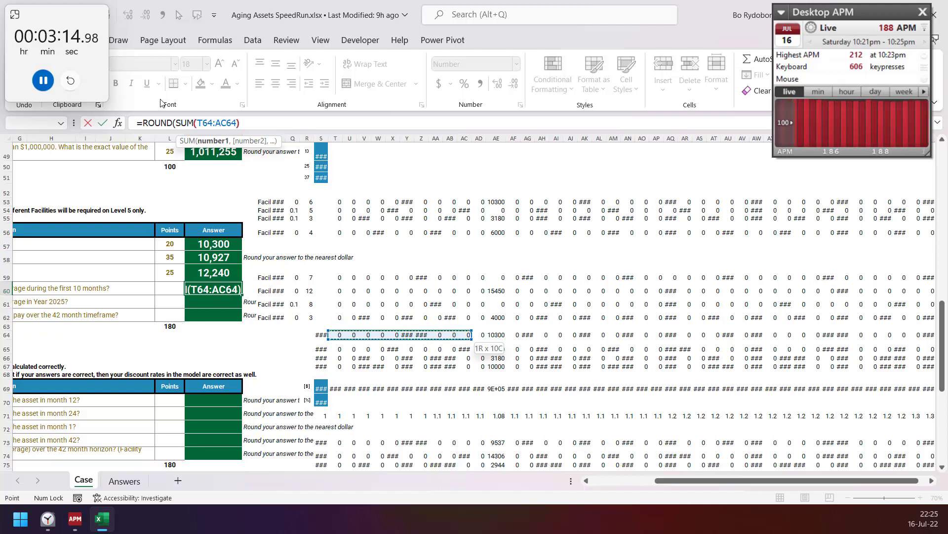
pyautogui.press('Return')
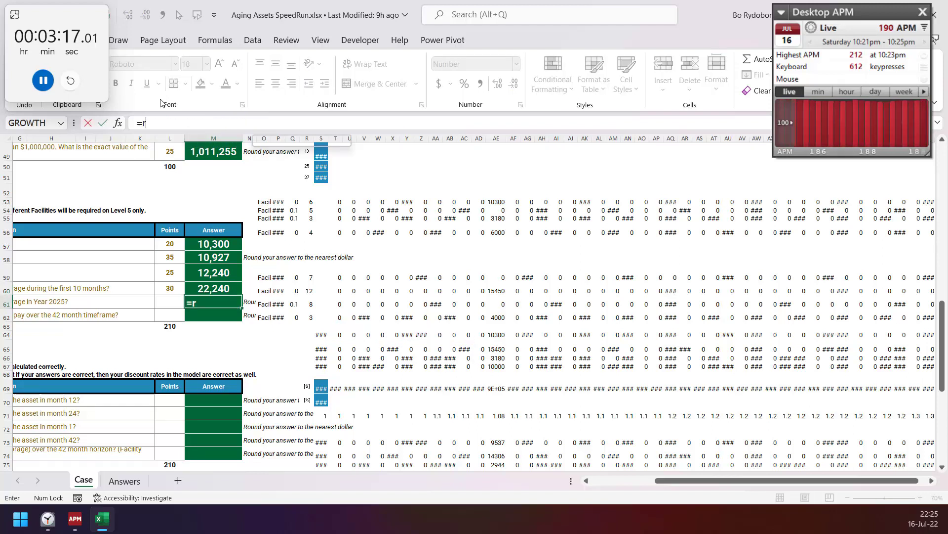
# - Enter =ROUND(SUM(AX64:BI64),0) for the fifth answer, 47,324
pyautogui.write('ound(SUM(')
pyautogui.press('Right')
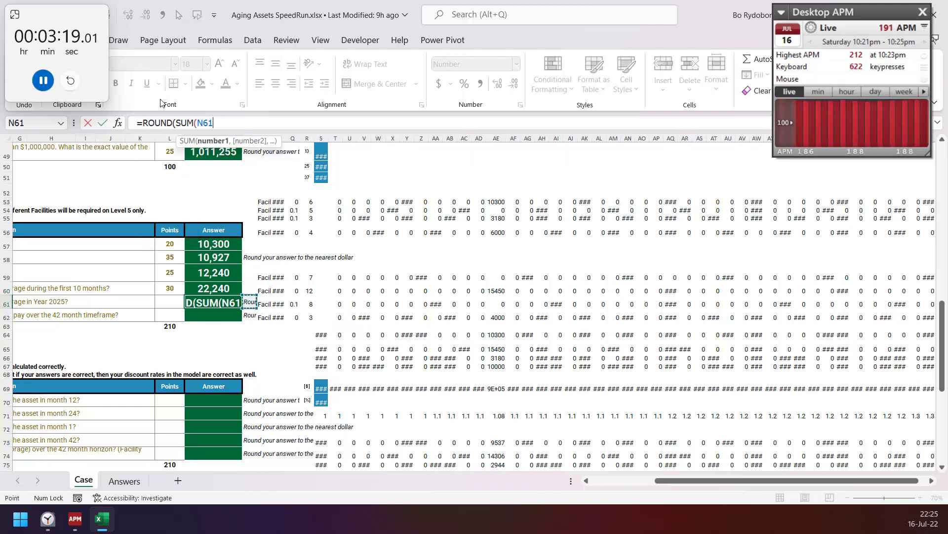
pyautogui.hotkey('ctrl', 'Right')
pyautogui.press('Down')
pyautogui.press('Down')
pyautogui.press('Down')
pyautogui.hotkey('ctrl', 'Right')
pyautogui.hotkey('shift', 'Left')
pyautogui.hotkey('shift', 'Left')
pyautogui.hotkey('shift', 'Left')
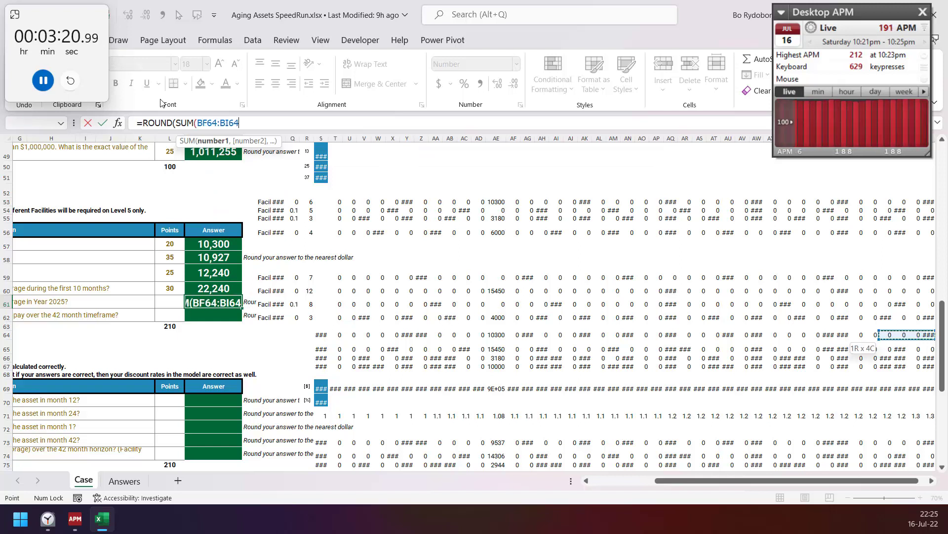
pyautogui.hotkey('shift', 'Left')
pyautogui.hotkey('shift', 'Left')
pyautogui.hotkey('shift', 'Left')
pyautogui.hotkey('shift', 'Left')
pyautogui.hotkey('shift', 'Left')
pyautogui.hotkey('shift', 'Left')
pyautogui.hotkey('shift', 'Left')
pyautogui.hotkey('shift', 'Left')
pyautogui.write(')')
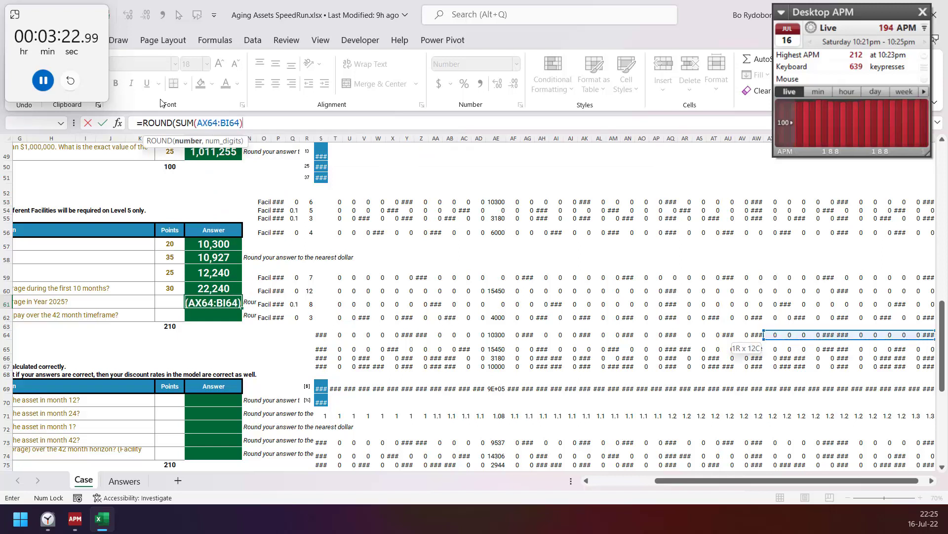
pyautogui.write(',0)')
pyautogui.press('Return')
# - Link the last answer to S64, giving 148,591
pyautogui.write('=')
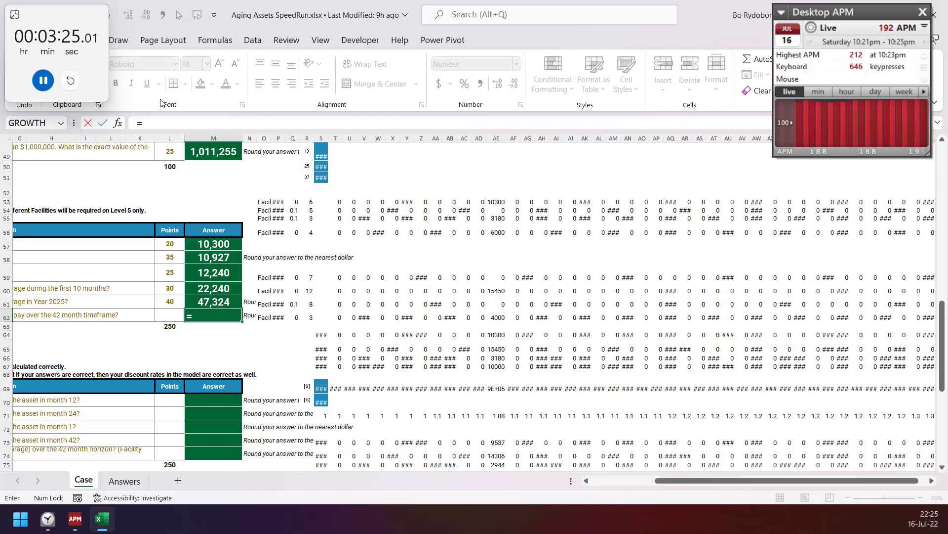
pyautogui.press('Right')
pyautogui.press('Right')
pyautogui.press('Right')
pyautogui.press('Right')
pyautogui.press('Right')
pyautogui.press('Right')
pyautogui.press('Right')
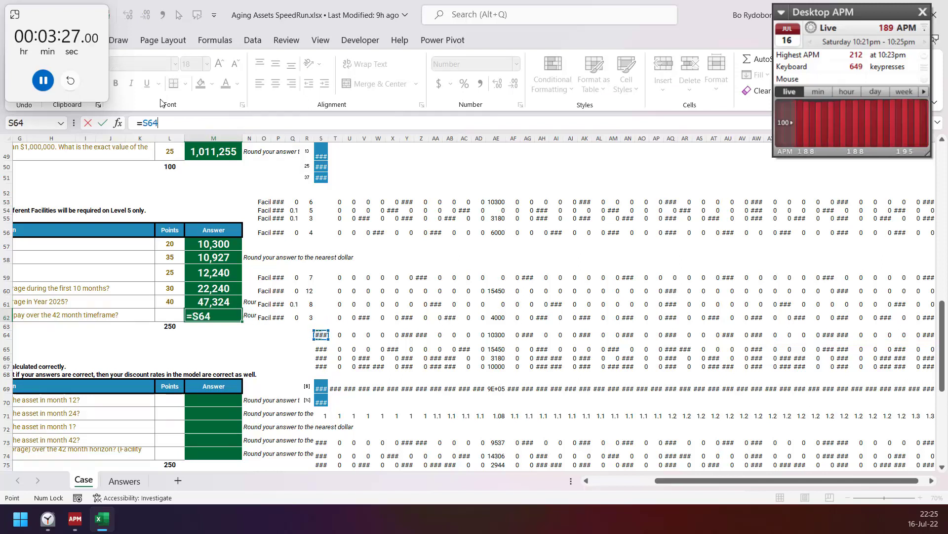
pyautogui.press('Return')
pyautogui.press('Down')
pyautogui.press('Down')
pyautogui.press('Down')
pyautogui.press('Down')
pyautogui.press('Down')
pyautogui.press('Down')
pyautogui.press('Down')
pyautogui.press('Down')
# - Enter =ROUND(1e6/INDEX($T$71:$BI$71,12),) in M70 and fill it down to M73
pyautogui.press('Up')
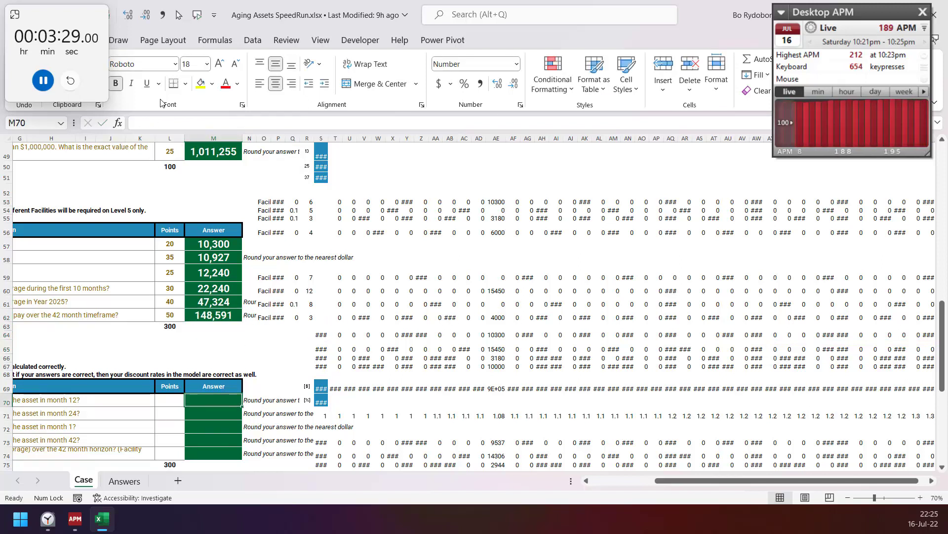
pyautogui.write('=rou')
pyautogui.press('Tab')
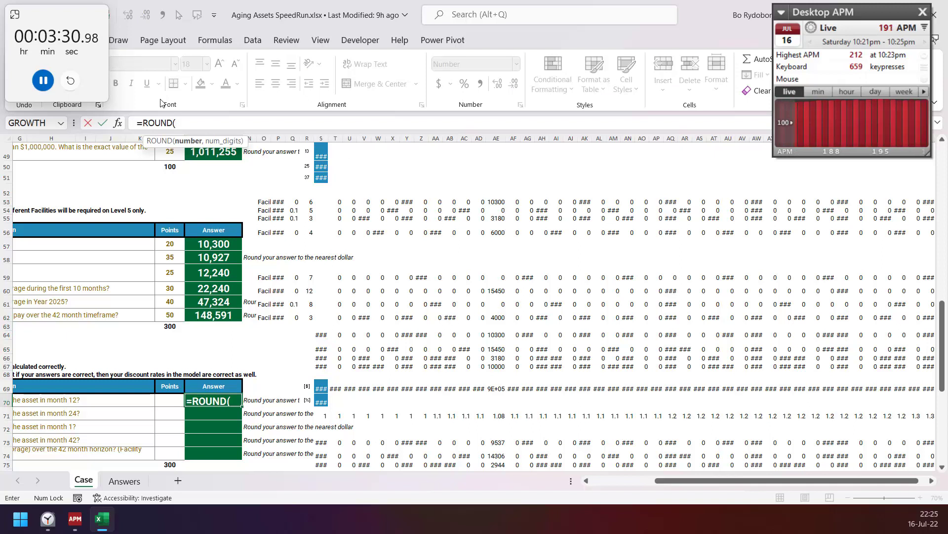
pyautogui.write('1e6/inde')
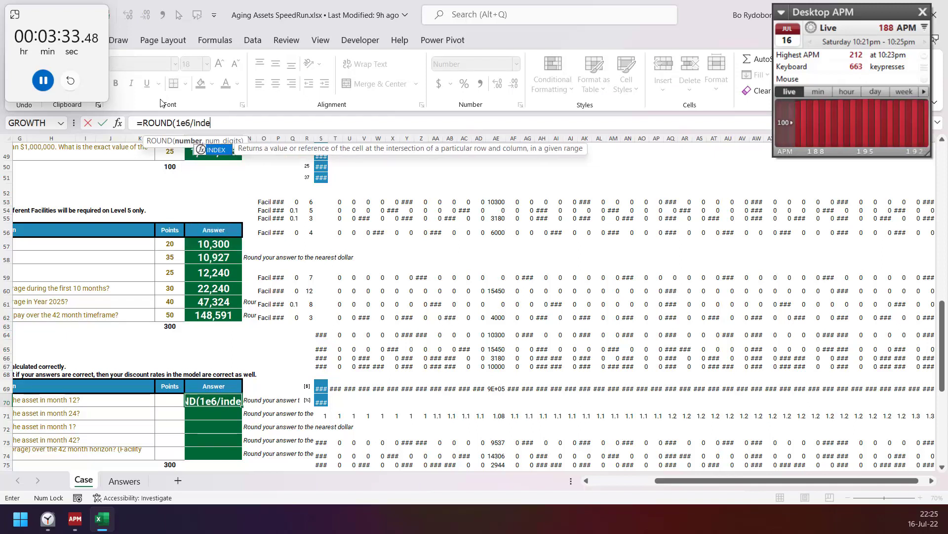
pyautogui.press('Tab')
pyautogui.press('Right')
pyautogui.hotkey('ctrl', 'Right')
pyautogui.press('Down')
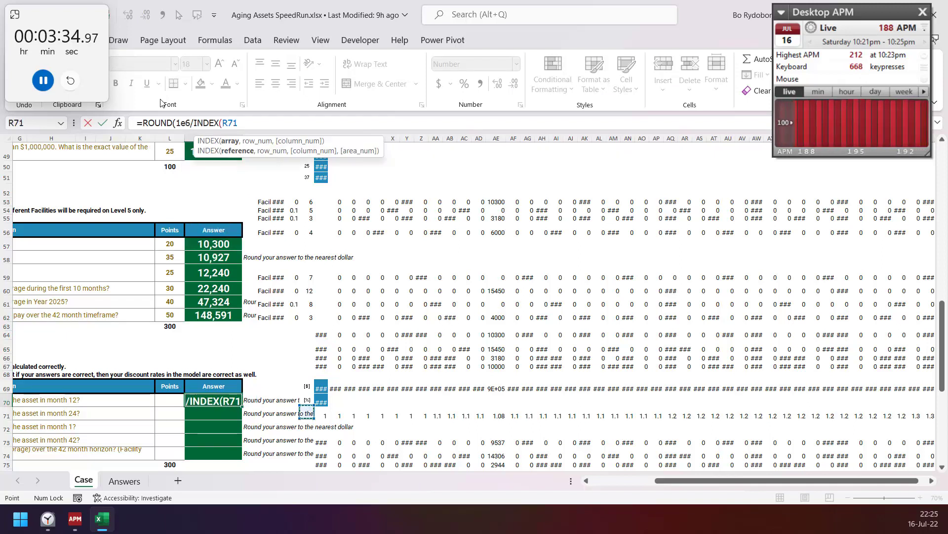
pyautogui.press('Right')
pyautogui.hotkey('ctrl', 'shift', 'Right')
pyautogui.press('F4')
pyautogui.write(',')
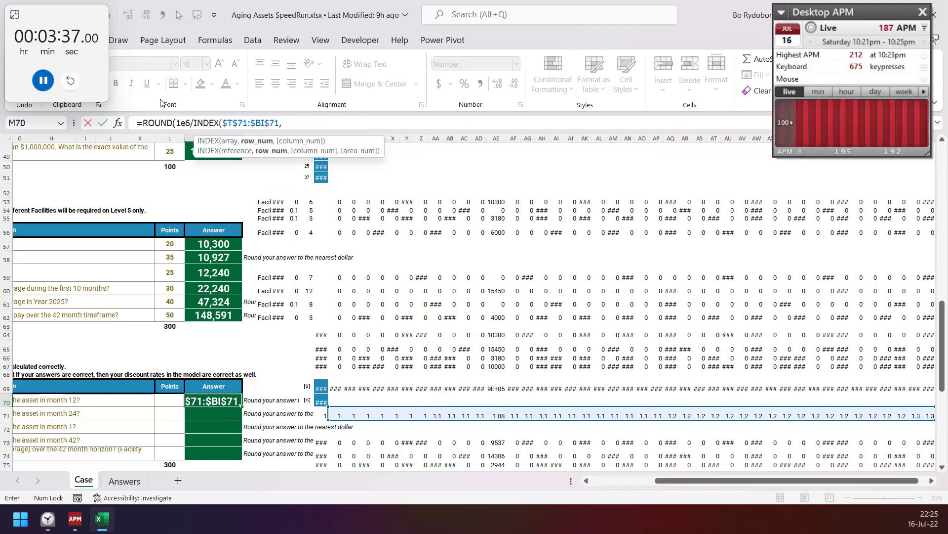
pyautogui.write('12),)')
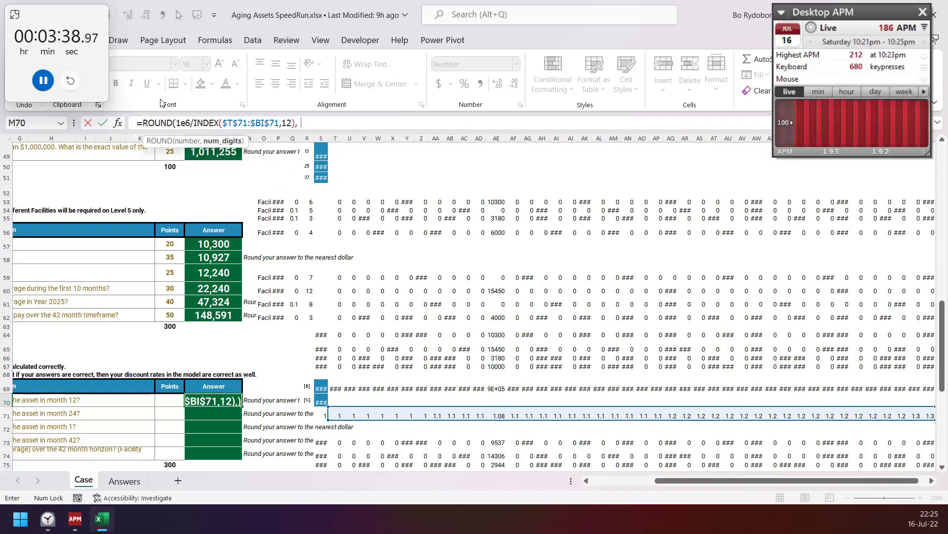
pyautogui.hotkey('ctrl', 'Return')
pyautogui.hotkey('shift', 'Down')
pyautogui.hotkey('shift', 'Down')
pyautogui.hotkey('shift', 'Down')
pyautogui.hotkey('ctrl', 'd')
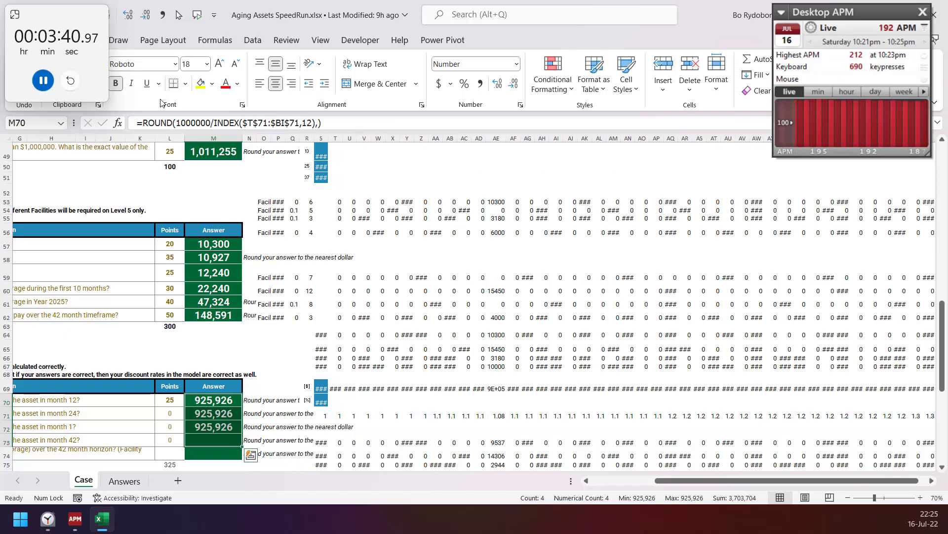
# - Change the month index in M71, M72 and M73 to 24, 1 and 42
pyautogui.press('Down')
pyautogui.press('F2')
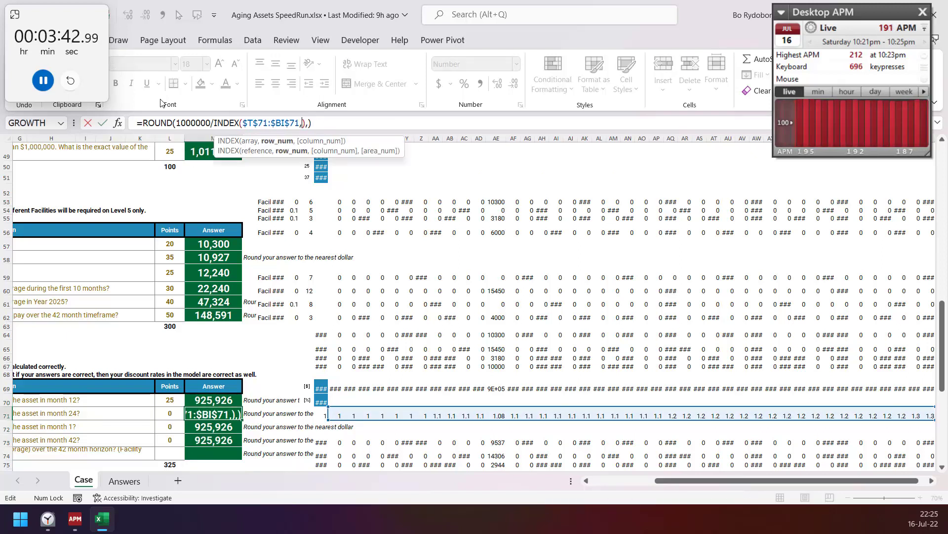
pyautogui.write('4')
pyautogui.press('Return')
pyautogui.press('F2')
pyautogui.press('Left')
pyautogui.press('Left')
pyautogui.press('Left')
pyautogui.press('BackSpace')
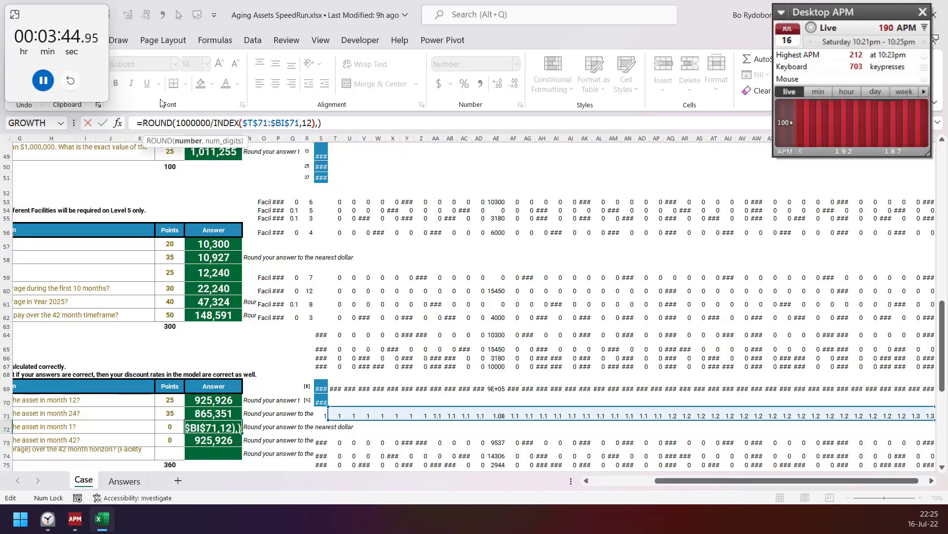
pyautogui.press('Return')
pyautogui.press('F2')
pyautogui.press('Left')
pyautogui.press('Left')
pyautogui.press('Left')
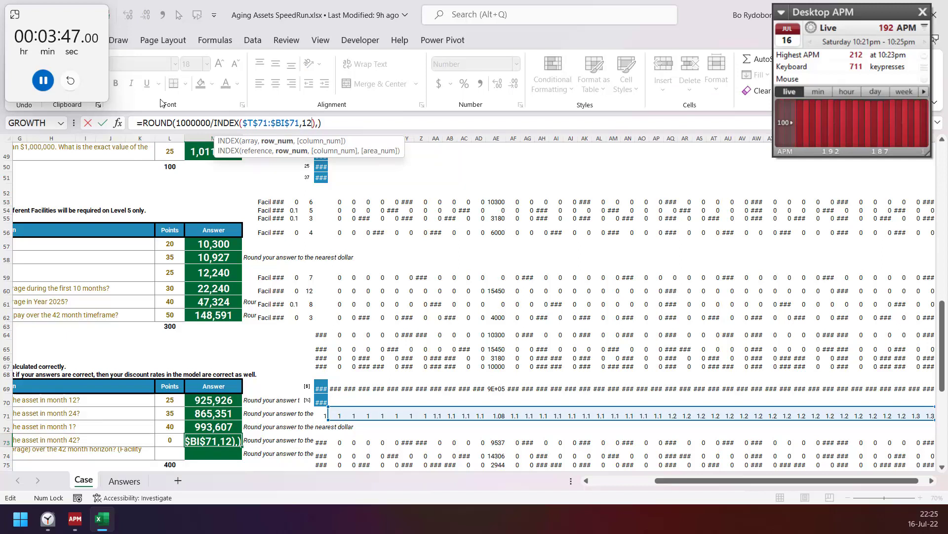
pyautogui.write('4')
pyautogui.press('Return')
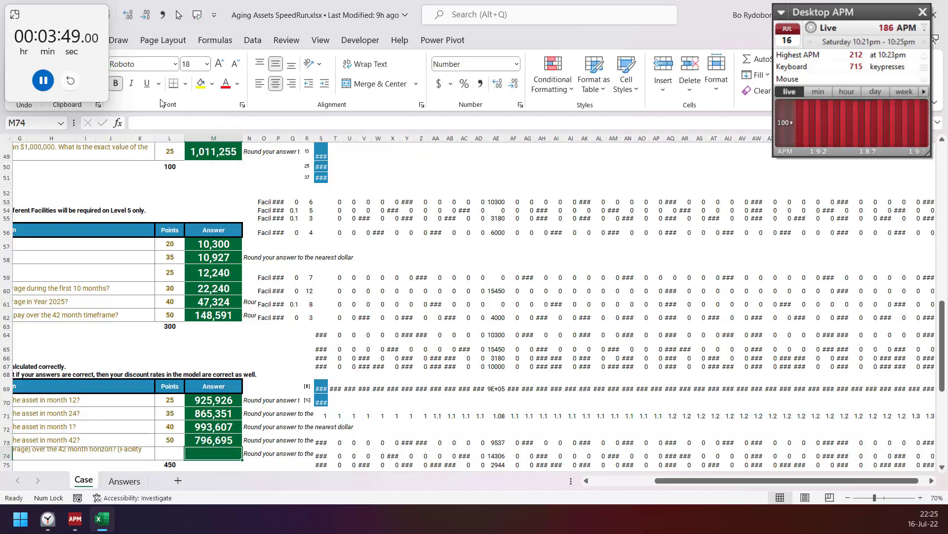
# - Link the last Level 3 answer in M74 to cell R73
pyautogui.write('=')
pyautogui.press('Right')
pyautogui.press('Up')
pyautogui.press('Right')
pyautogui.press('Right')
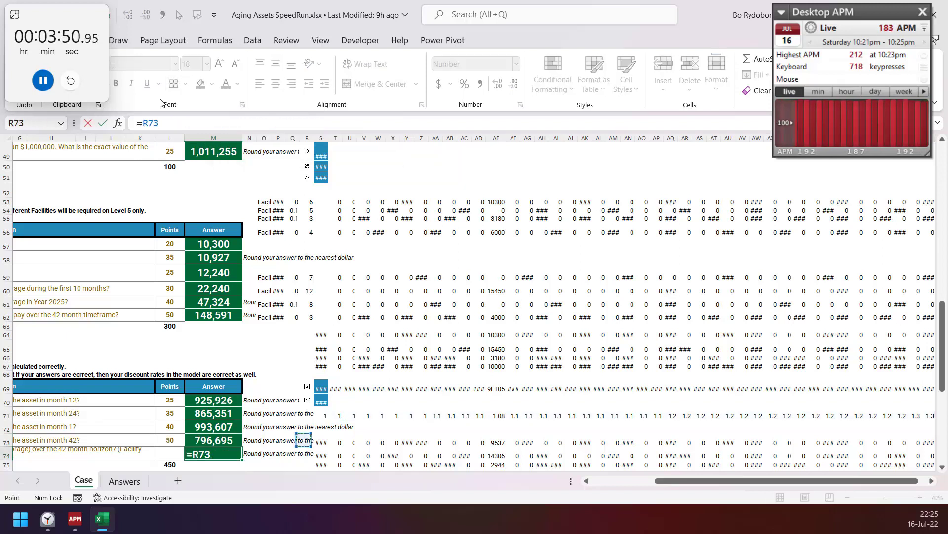
pyautogui.press('Return')
pyautogui.press('Return')
pyautogui.press('Return')
pyautogui.press('Return')
pyautogui.press('Return')
pyautogui.press('Return')
pyautogui.press('Return')
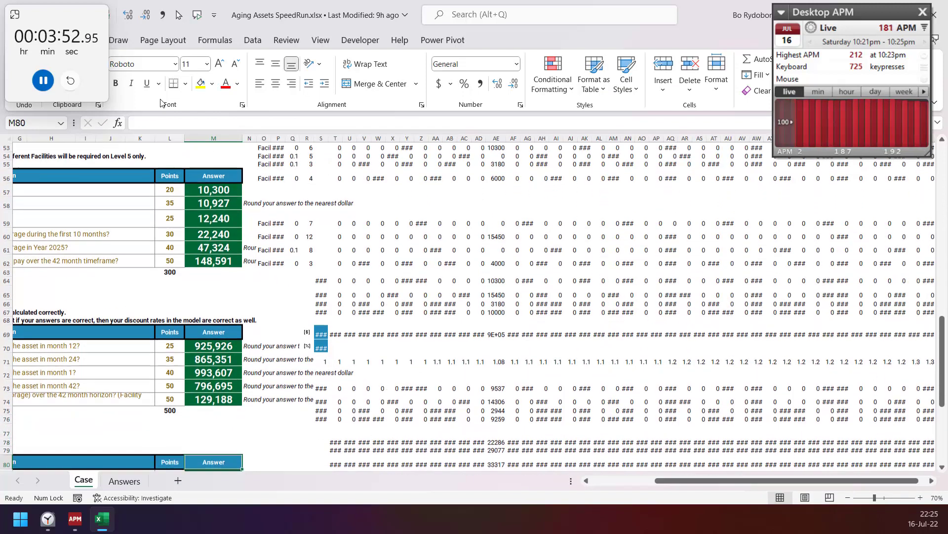
# - Enter =INDEX($T$78:$BI$78,) in M81 and fill it down through M85
pyautogui.write('=ind')
pyautogui.press('Tab')
pyautogui.press('Right')
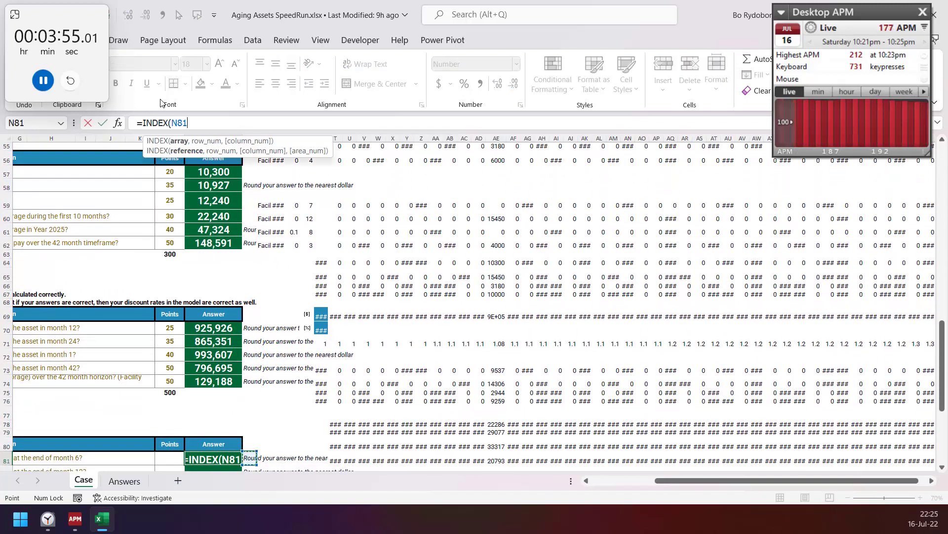
pyautogui.press('Up')
pyautogui.press('Up')
pyautogui.press('Up')
pyautogui.press('Right')
pyautogui.press('Right')
pyautogui.press('Right')
pyautogui.press('Right')
pyautogui.press('Right')
pyautogui.press('Right')
pyautogui.press('Left')
pyautogui.hotkey('ctrl', 'shift', 'Right')
pyautogui.press('F4')
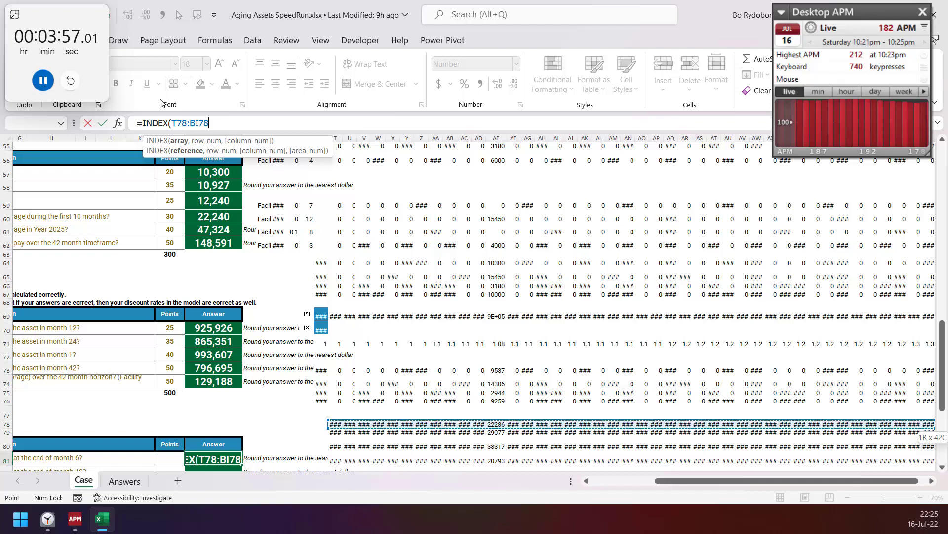
pyautogui.write(',')
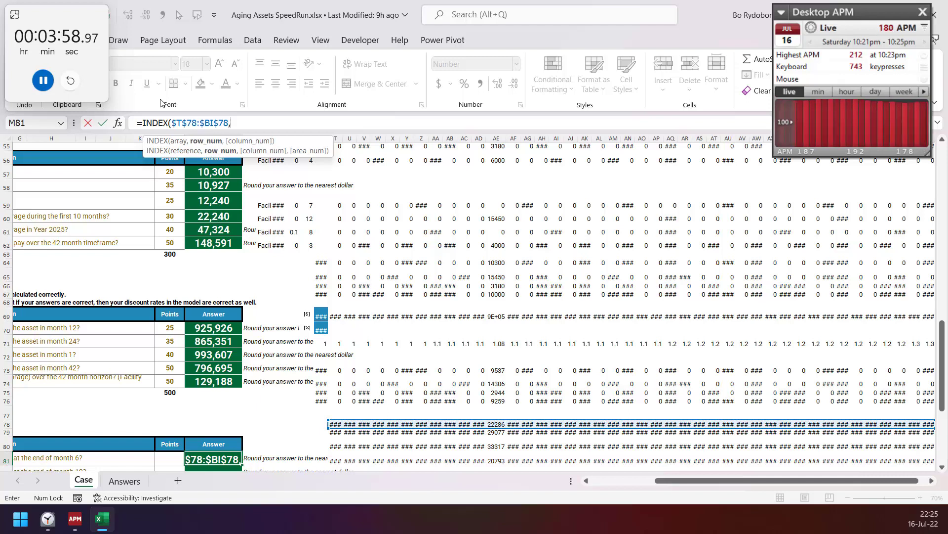
pyautogui.hotkey('ctrl', 'Return')
pyautogui.hotkey('shift', 'Down')
pyautogui.hotkey('shift', 'Down')
pyautogui.hotkey('shift', 'Down')
pyautogui.hotkey('shift', 'Down')
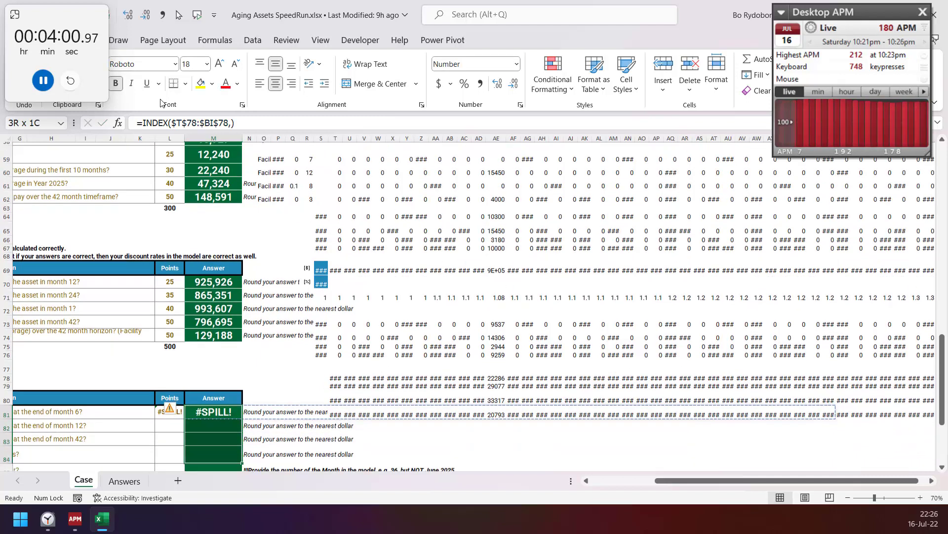
pyautogui.hotkey('ctrl', 'd')
# - Set the NPV months to 6 in M81 and 12 in M82
pyautogui.press('F2')
pyautogui.press('Left')
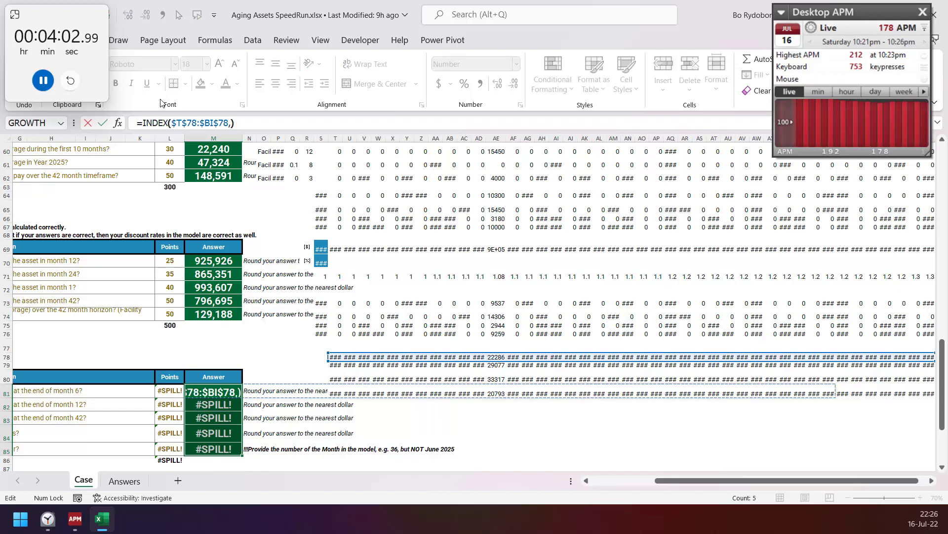
pyautogui.write('6')
pyautogui.press('Return')
pyautogui.press('F2')
pyautogui.press('Left')
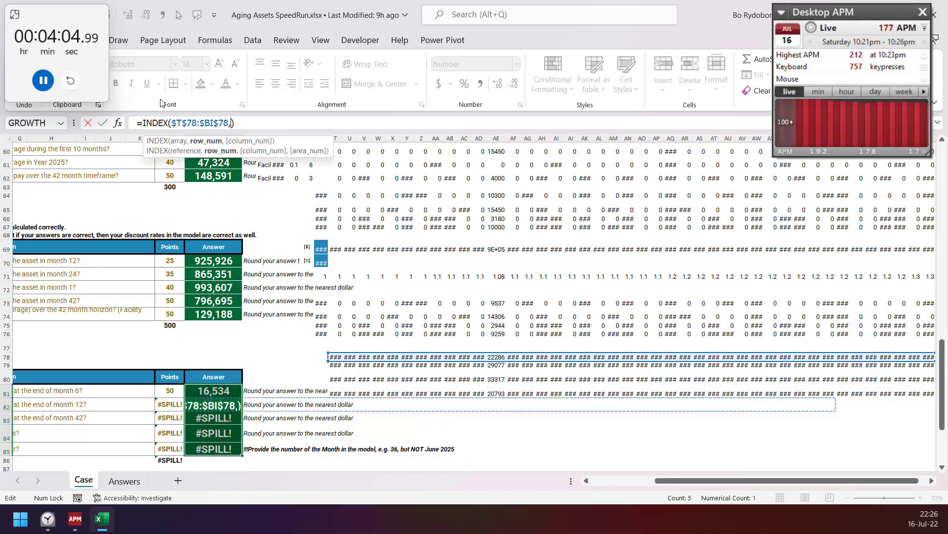
pyautogui.write('12')
pyautogui.press('Return')
# - Set the NPV months to 42 in M83 and 46 in M84
pyautogui.press('F2')
pyautogui.press('Left')
pyautogui.write('4')
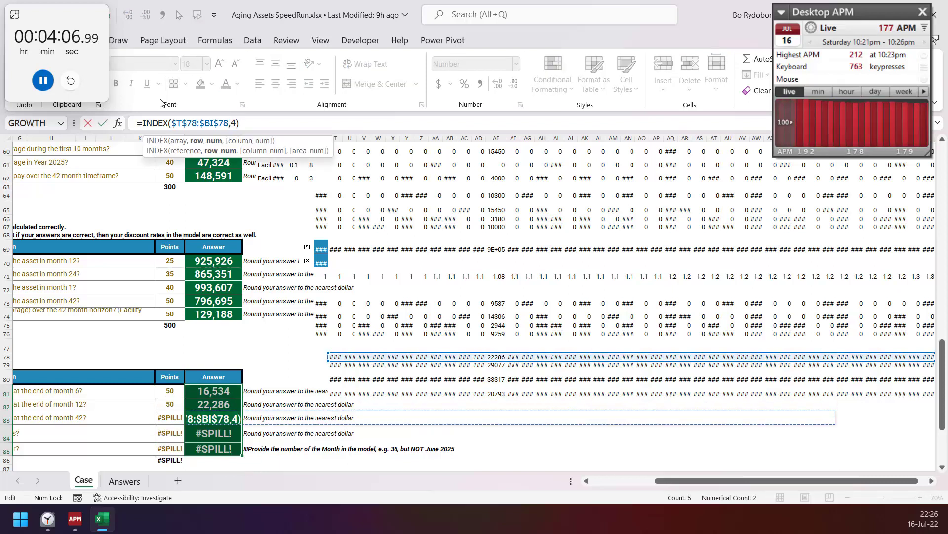
pyautogui.press('Return')
pyautogui.press('F2')
pyautogui.press('Left')
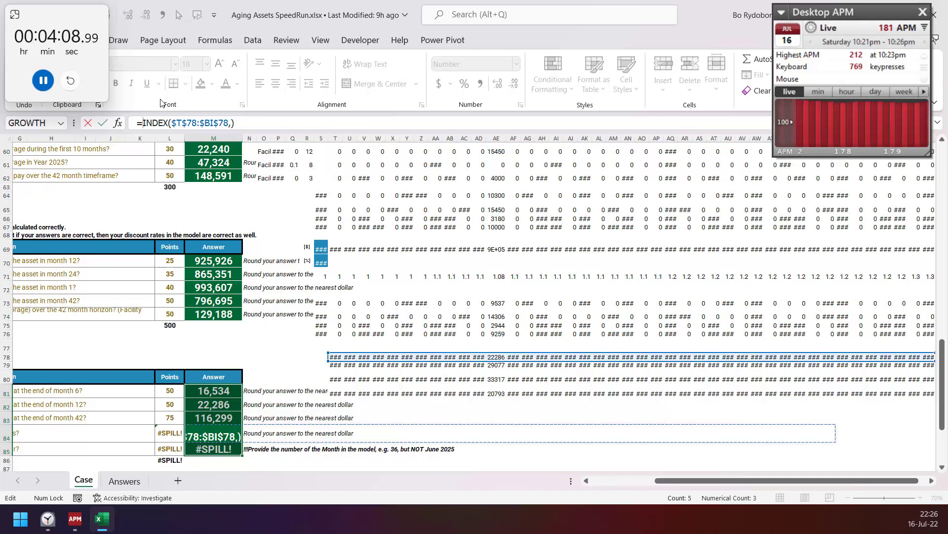
pyautogui.write('46')
pyautogui.press('Return')
# - Wrap M85 in XMATCH(9^9,…,-1) to return month 41 of maximum NPV
pyautogui.press('F2')
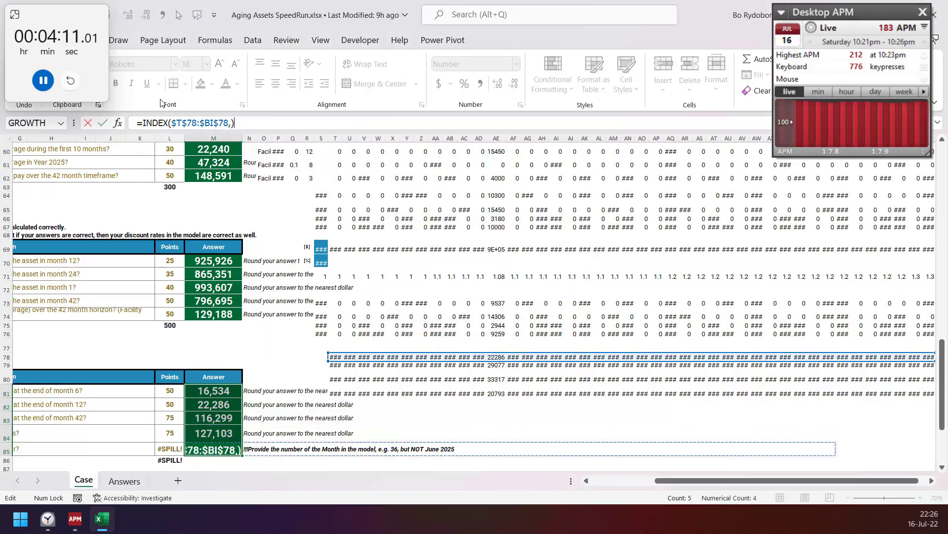
pyautogui.press('Home')
pyautogui.press('Right')
pyautogui.write('XMATCH(')
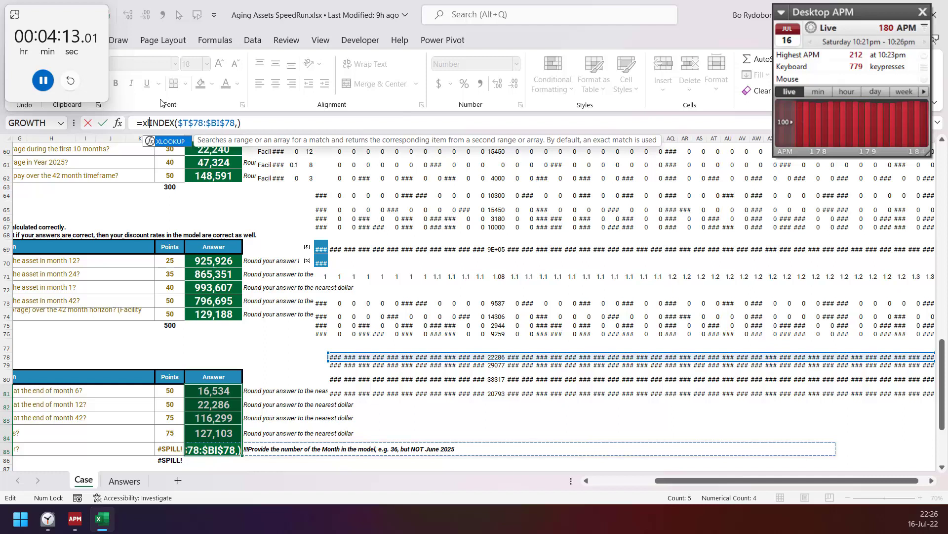
pyautogui.write('9^9,')
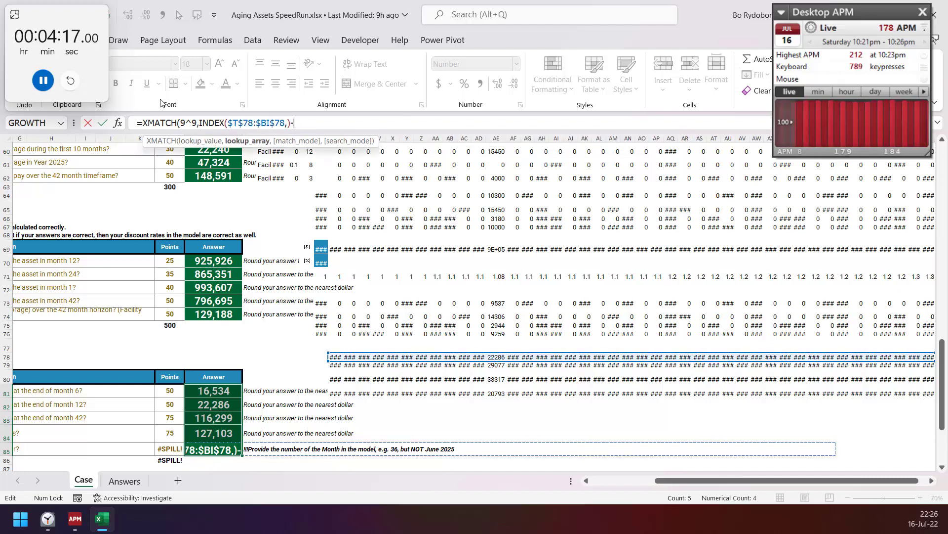
pyautogui.write('),-1')
pyautogui.press('Return')
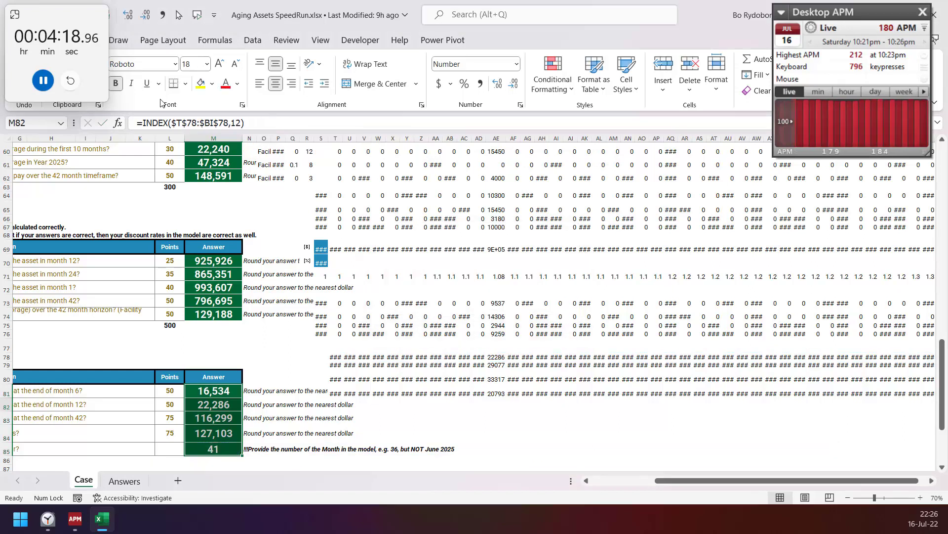
pyautogui.press('Up')
pyautogui.press('Up')
pyautogui.press('Down')
pyautogui.press('Down')
pyautogui.press('Down')
pyautogui.press('Down')
pyautogui.press('Down')
pyautogui.press('Down')
pyautogui.press('Down')
pyautogui.press('Down')
# - Enter the lowest total cost =MIN($S$64:$S$67) in M91
pyautogui.press('Up')
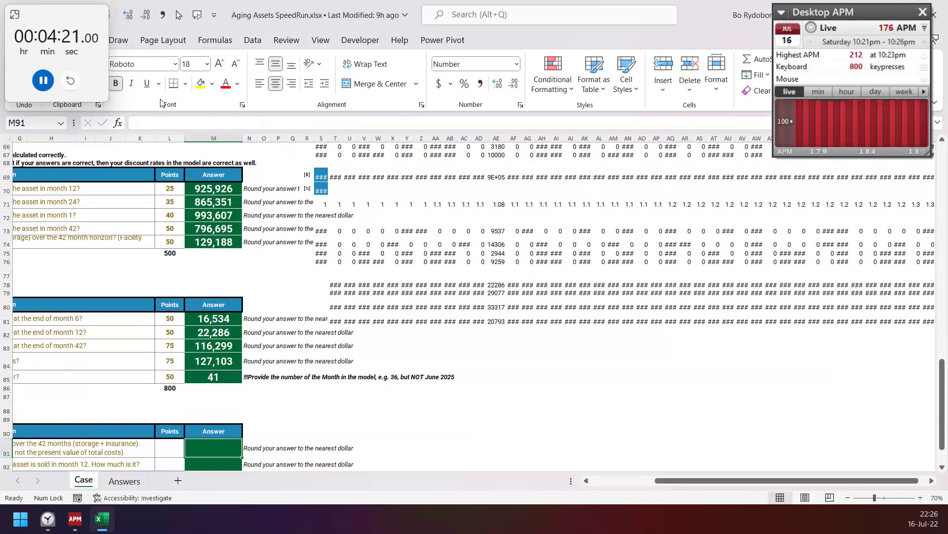
pyautogui.write('=min')
pyautogui.press('Tab')
pyautogui.press('Right')
pyautogui.press('Right')
pyautogui.press('Right')
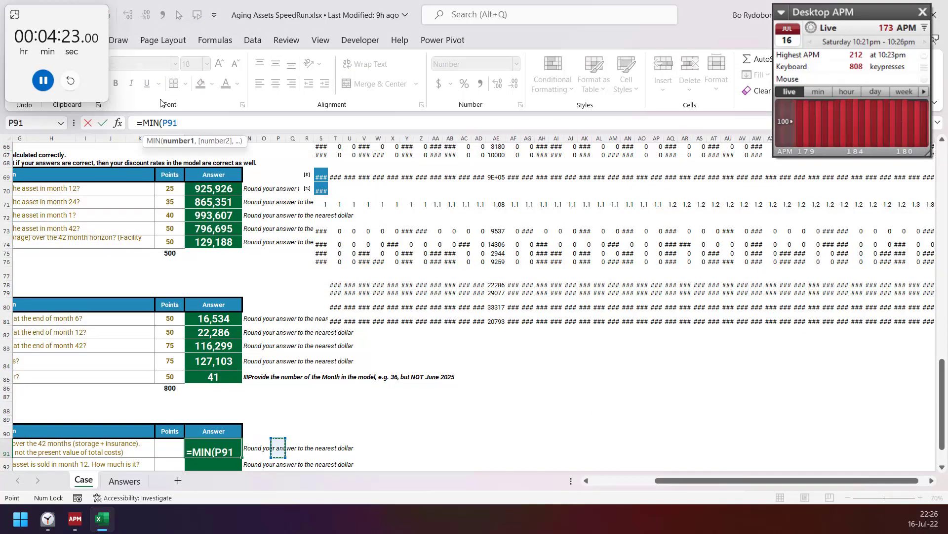
pyautogui.press('Up')
pyautogui.press('Up')
pyautogui.press('Up')
pyautogui.press('Up')
pyautogui.press('Up')
pyautogui.press('Up')
pyautogui.press('Up')
pyautogui.press('Up')
pyautogui.press('Up')
pyautogui.press('Up')
pyautogui.press('Up')
pyautogui.press('Up')
pyautogui.press('Up')
pyautogui.press('Up')
pyautogui.press('Up')
pyautogui.press('Up')
pyautogui.press('Up')
pyautogui.press('Up')
pyautogui.press('Up')
pyautogui.press('Up')
pyautogui.press('Right')
pyautogui.press('Right')
pyautogui.press('Right')
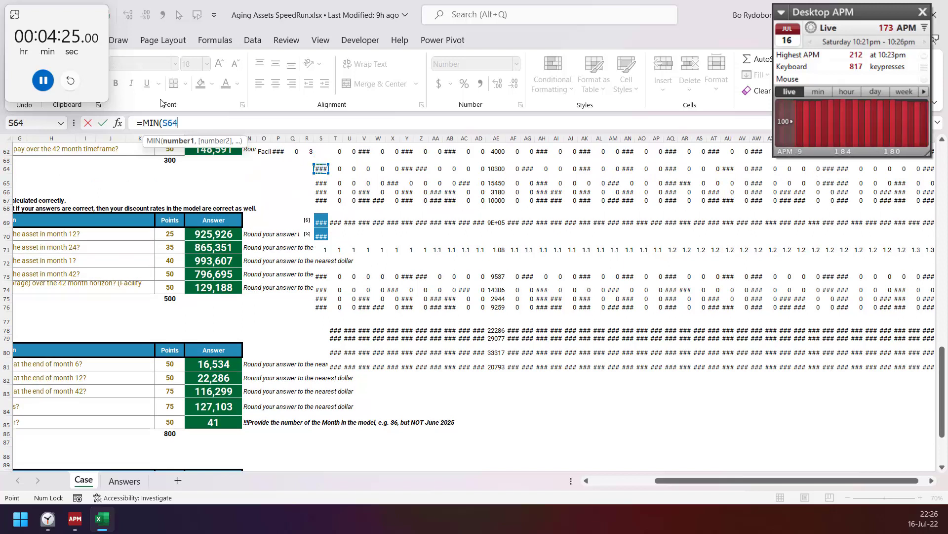
pyautogui.hotkey('shift', 'Down')
pyautogui.hotkey('shift', 'Down')
pyautogui.hotkey('shift', 'Down')
pyautogui.press('Return')
# - Enter =MAX(INDEX($T$78:$BI$81,,12)) in M92 and fill it down to M94
pyautogui.write('=max')
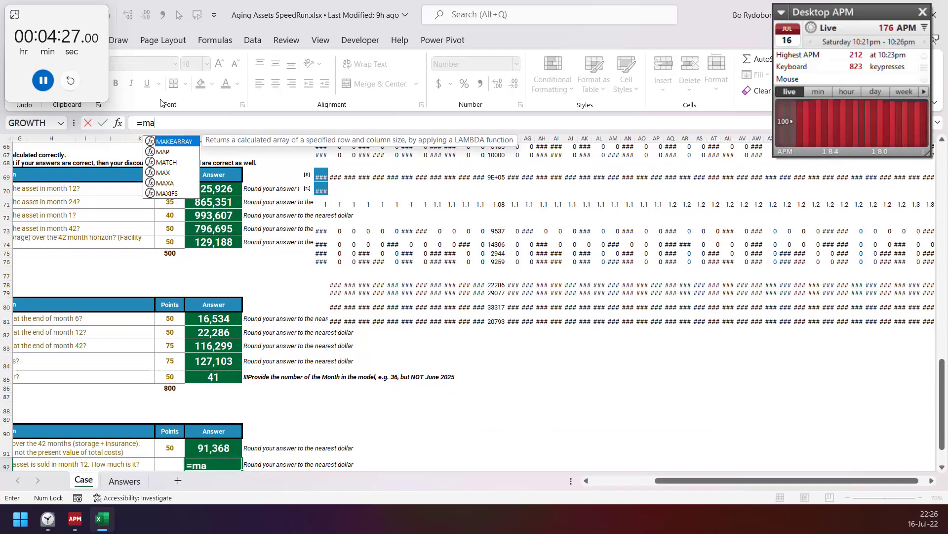
pyautogui.press('Tab')
pyautogui.write('ind')
pyautogui.press('Tab')
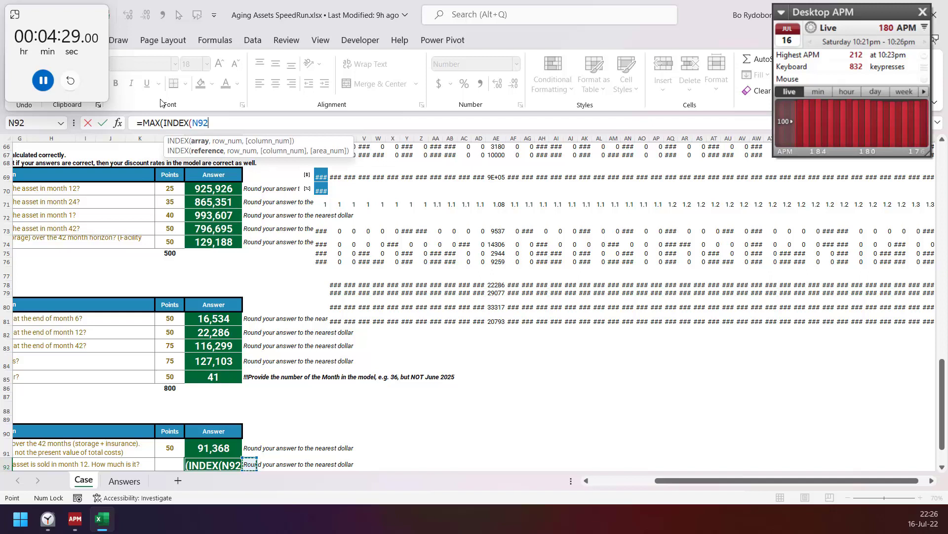
pyautogui.press('Right')
pyautogui.press('Right')
pyautogui.press('Right')
pyautogui.press('Right')
pyautogui.press('Right')
pyautogui.press('Right')
pyautogui.press('Right')
pyautogui.hotkey('ctrl', 'Up')
pyautogui.hotkey('ctrl', 'Up')
pyautogui.hotkey('ctrl', 'shift', 'Down')
pyautogui.hotkey('ctrl', 'shift', 'Right')
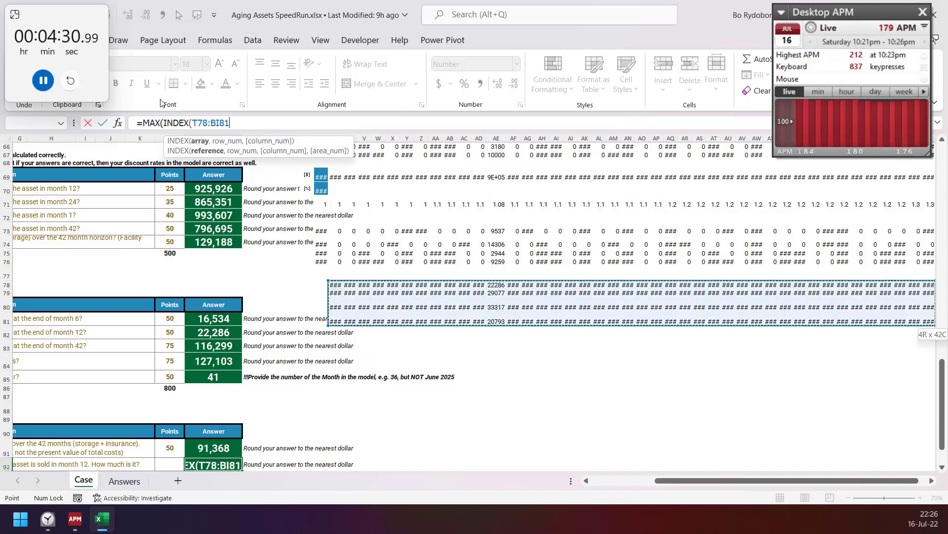
pyautogui.press('F4')
pyautogui.write(',,')
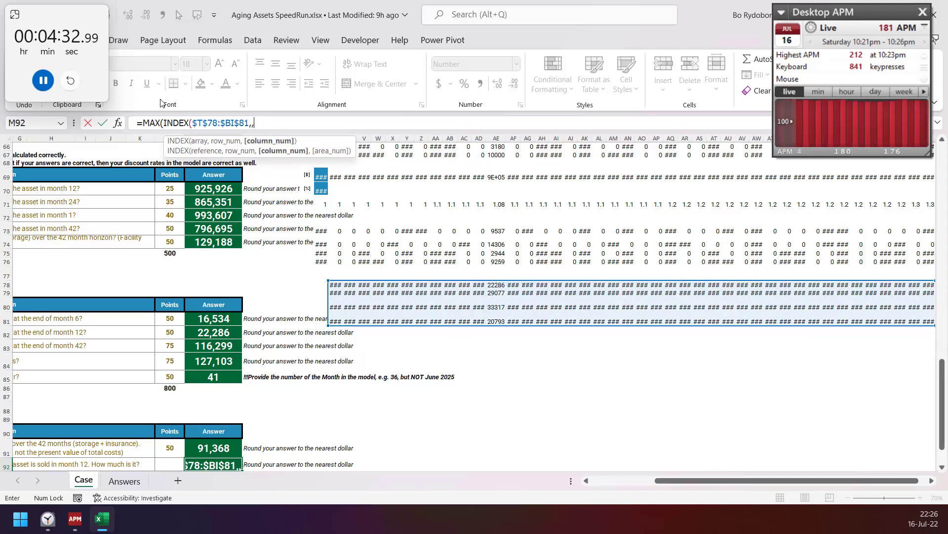
pyautogui.write('12))')
pyautogui.hotkey('ctrl', 'Return')
pyautogui.hotkey('shift', 'Down')
pyautogui.hotkey('shift', 'Down')
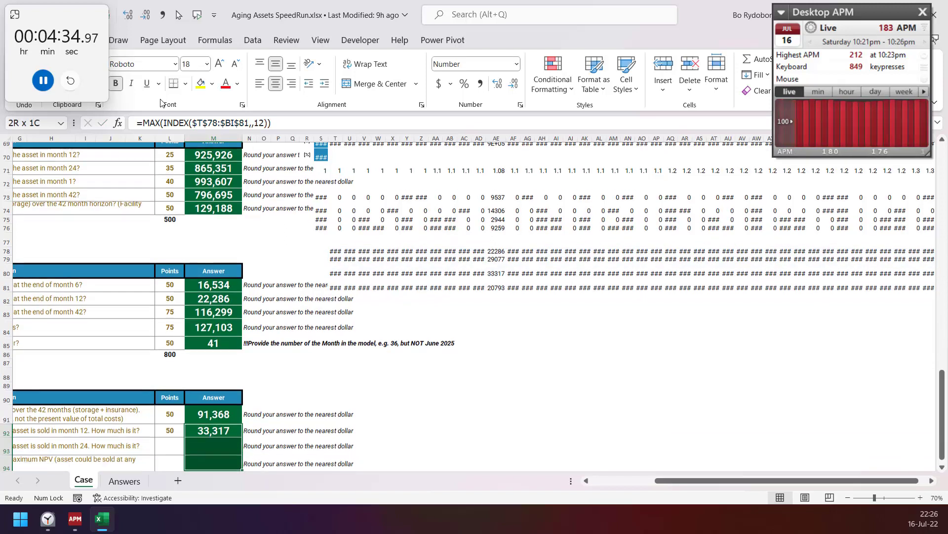
pyautogui.hotkey('ctrl', 'd')
# - Change M93's month to 24 and remove the month from M94 to cover all months
pyautogui.press('Return')
pyautogui.press('F2')
pyautogui.press('Left')
pyautogui.press('Left')
pyautogui.press('BackSpace')
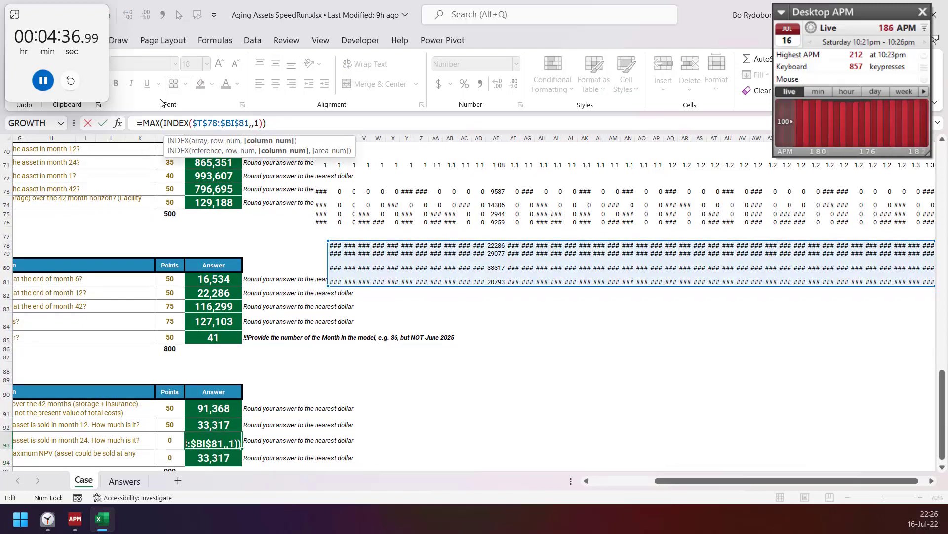
pyautogui.write('24')
pyautogui.press('Return')
pyautogui.press('F2')
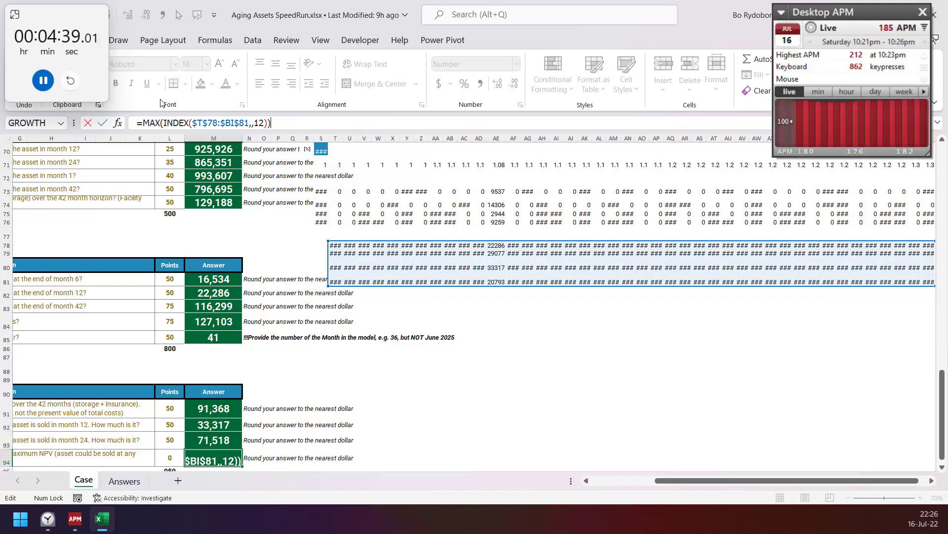
pyautogui.press('Left')
pyautogui.press('Left')
pyautogui.press('BackSpace')
pyautogui.press('BackSpace')
pyautogui.press('Return')
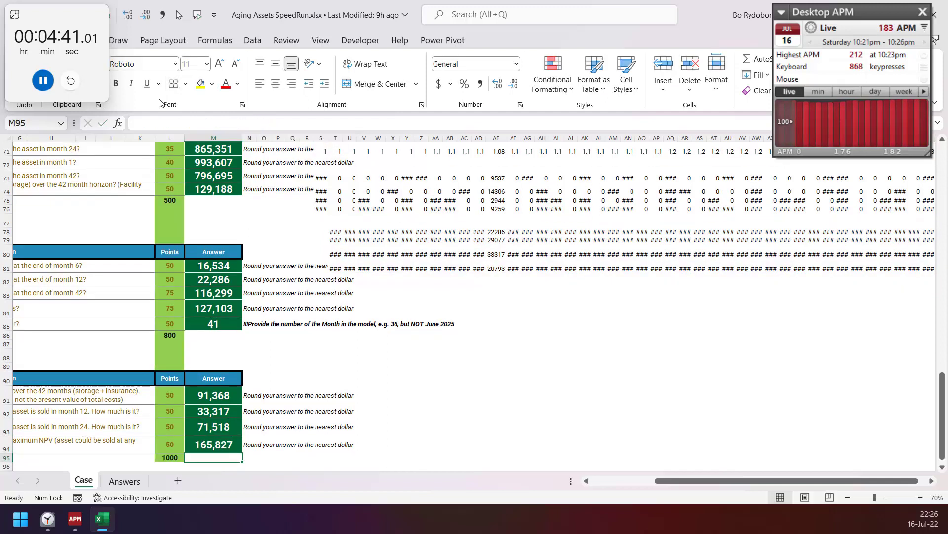
# - Stop the stopwatch at 4:42 and scroll through the workbook to review the completed answers
pyautogui.click(40, 78)
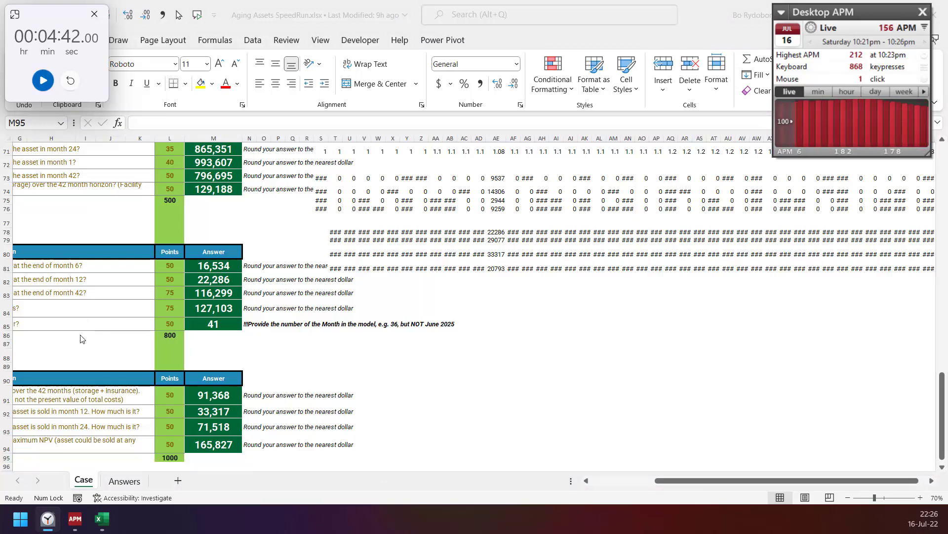
pyautogui.keyDown('ctrl'); pyautogui.scroll(-1, 82, 338); pyautogui.keyUp('ctrl')
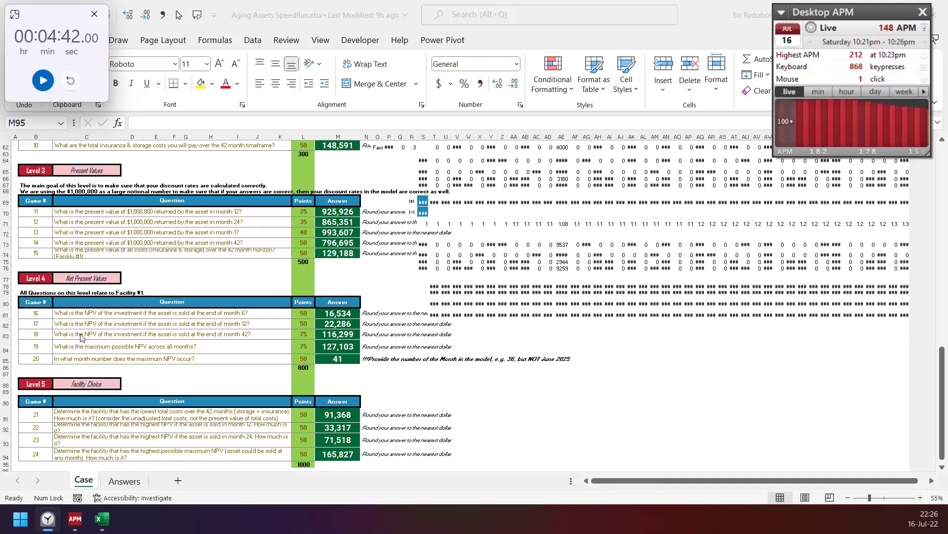
pyautogui.scroll(3, 151, 325)
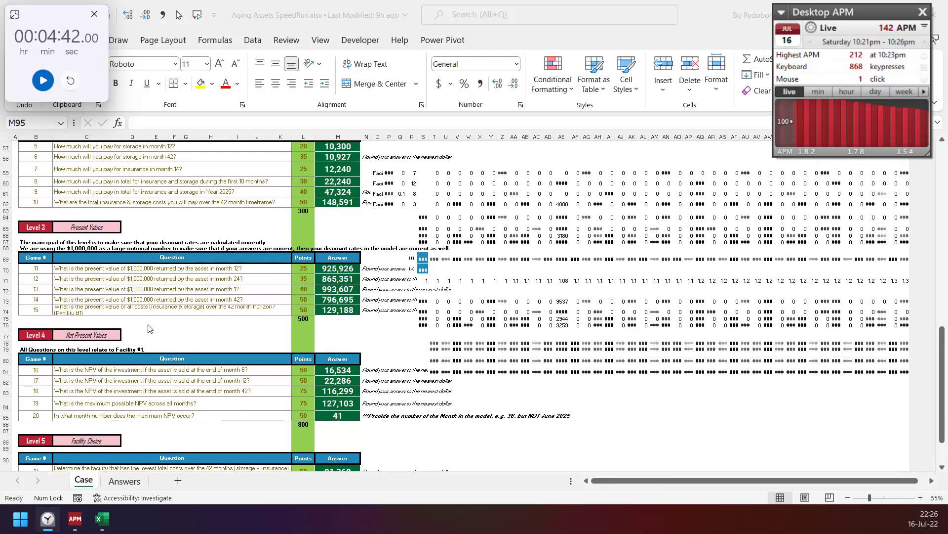
pyautogui.scroll(4, 160, 341)
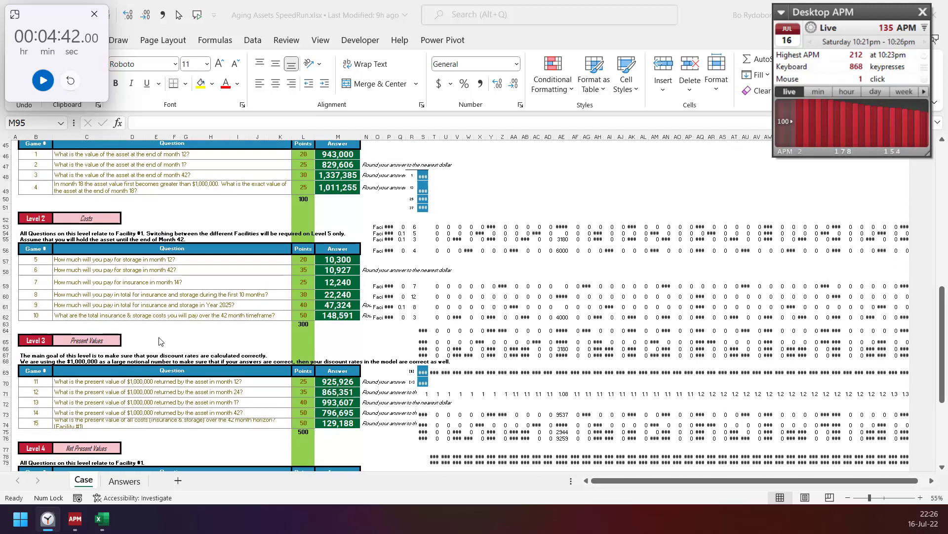